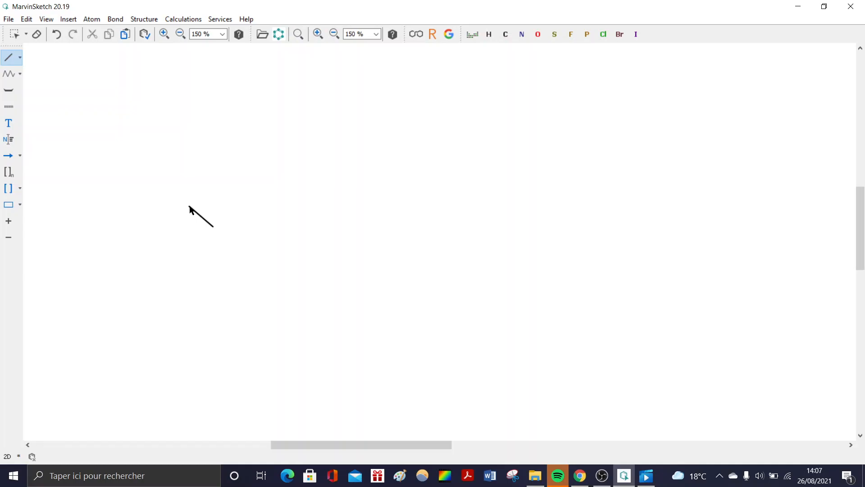
Draw a four-carbon zigzag chain with a single-bond branch pointing up from its second carbon
drag(190, 208, 266, 206)
click(273, 208)
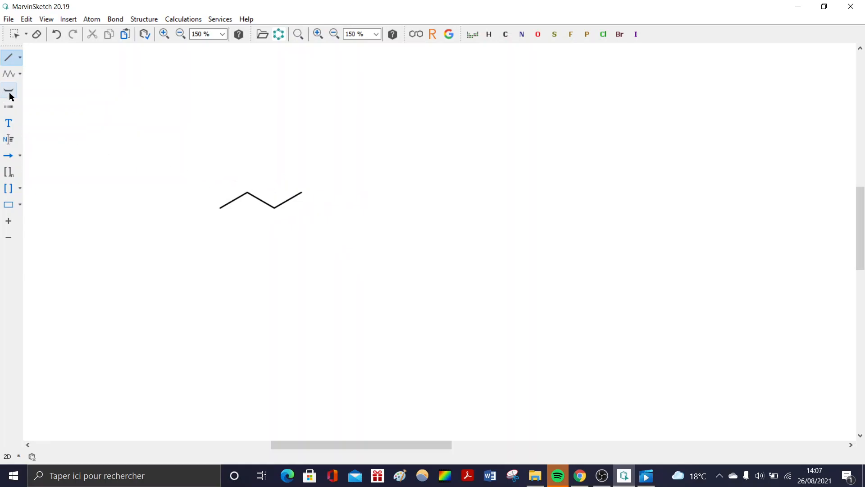
click(20, 155)
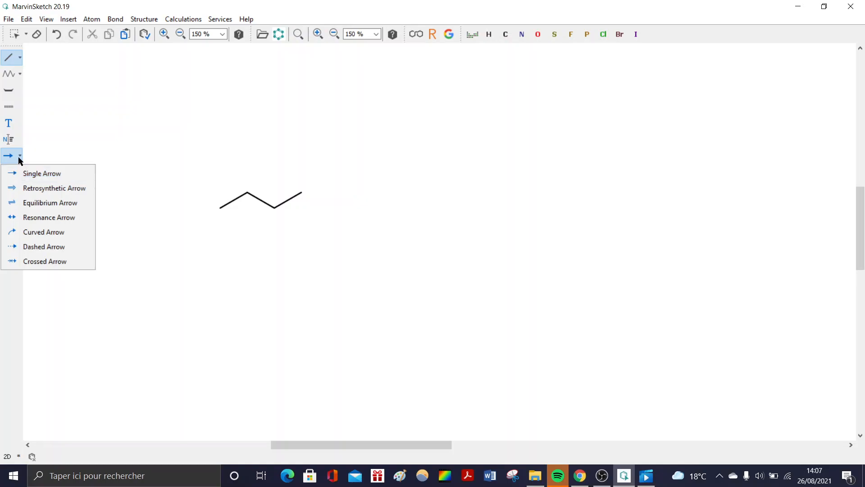
click(18, 155)
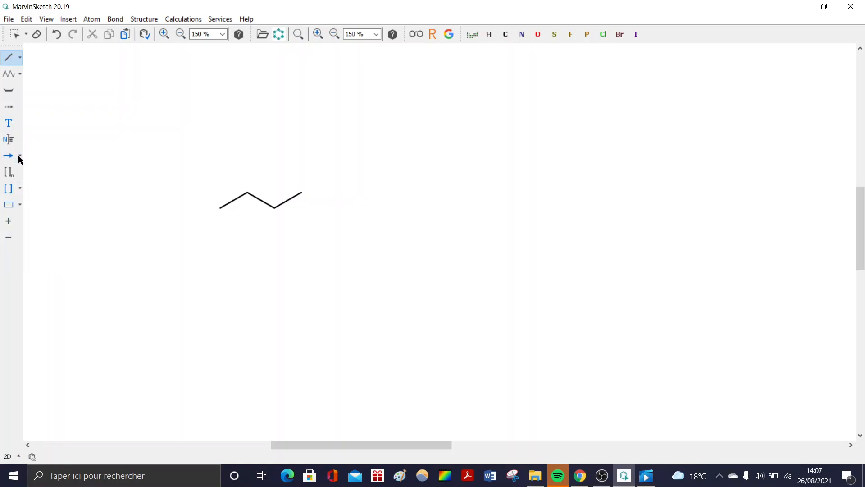
click(247, 192)
Place a water molecule beside the carbon chain and draw a horizontal single reaction arrow after it
click(539, 35)
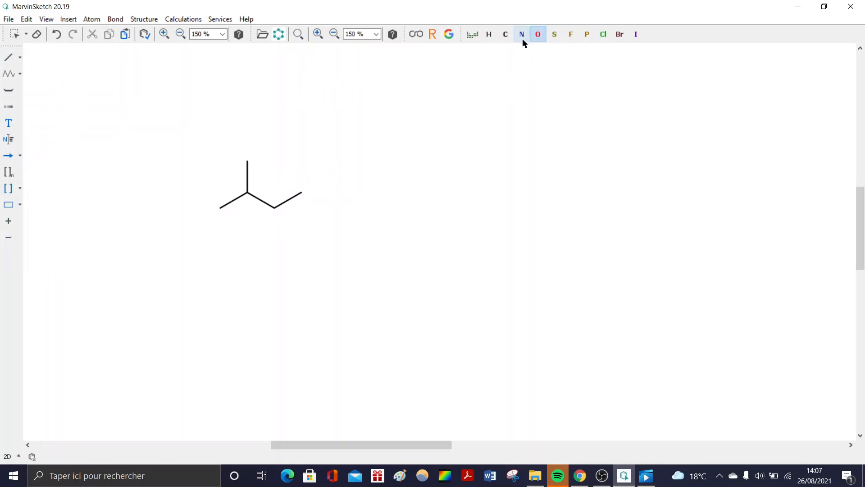
click(329, 163)
click(14, 155)
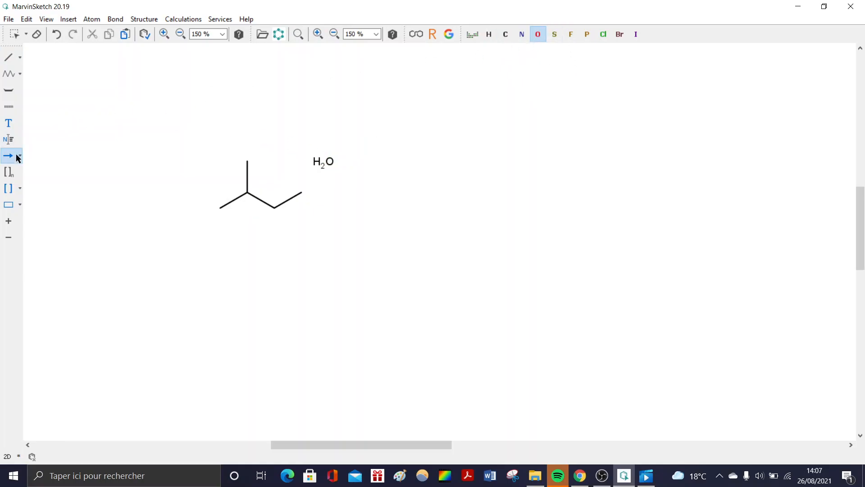
mouse_move(361, 194)
mouse_down()
mouse_move(485, 186)
mouse_move(480, 198)
mouse_up()
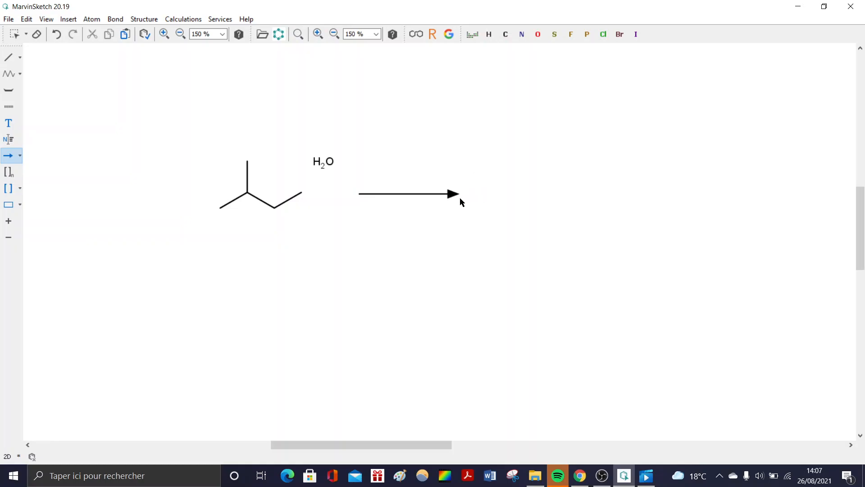
click(18, 159)
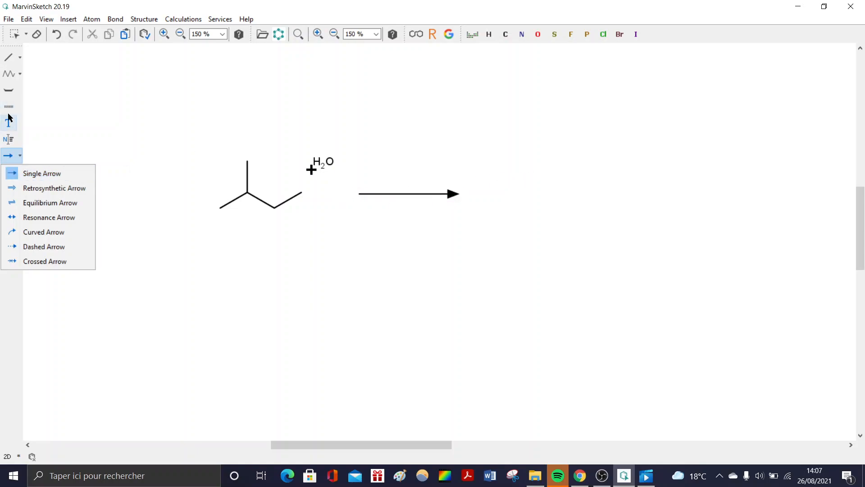
click(12, 60)
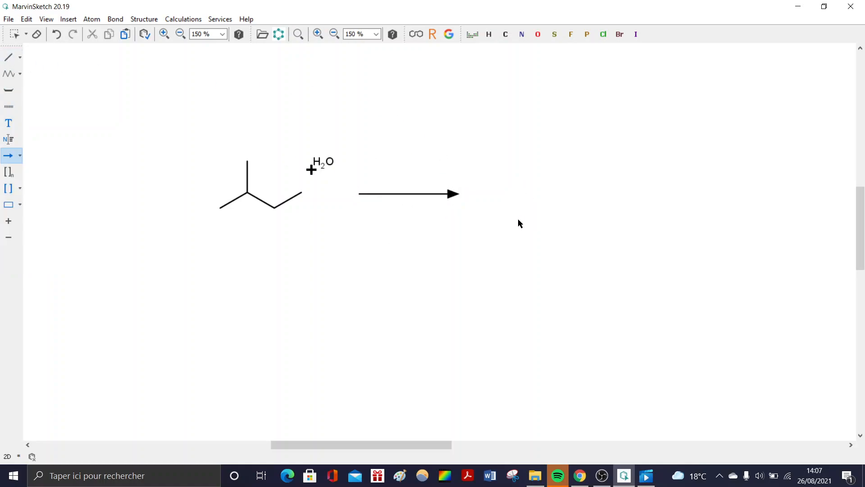
key(z)
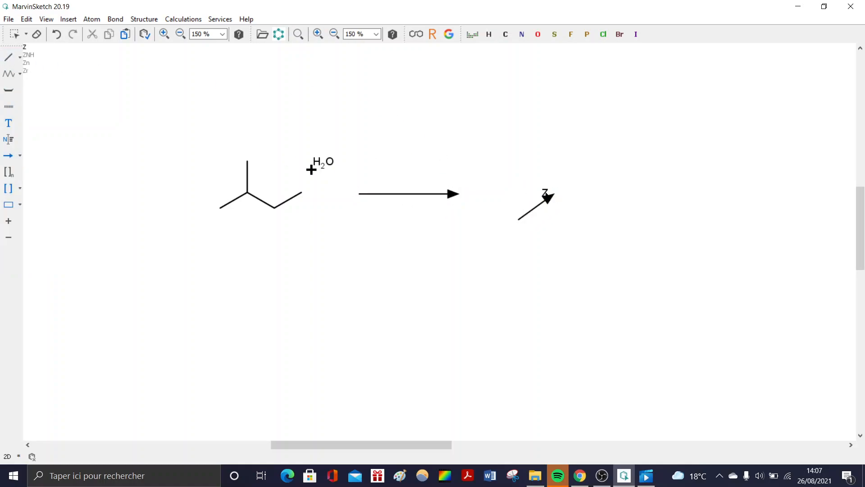
key(ctrl+z)
Draw the product after the arrow as a four-carbon zigzag chain with a single-bond branch on its second carbon
click(8, 57)
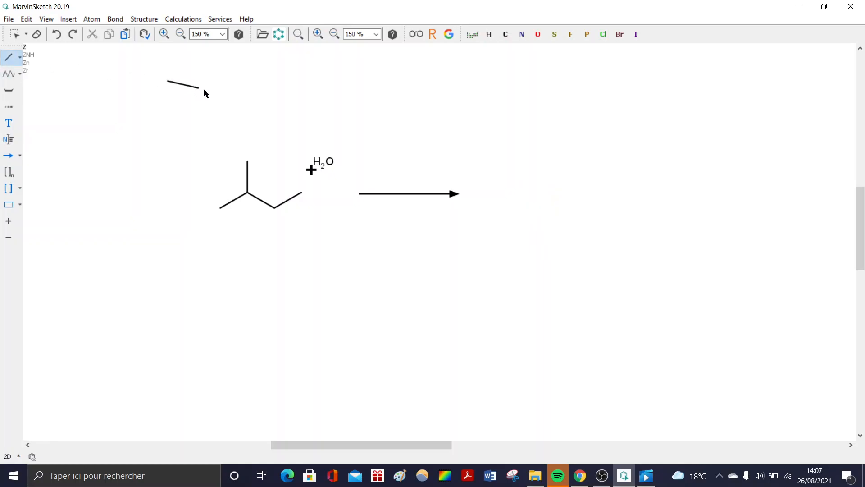
click(517, 207)
click(543, 193)
click(570, 208)
click(544, 193)
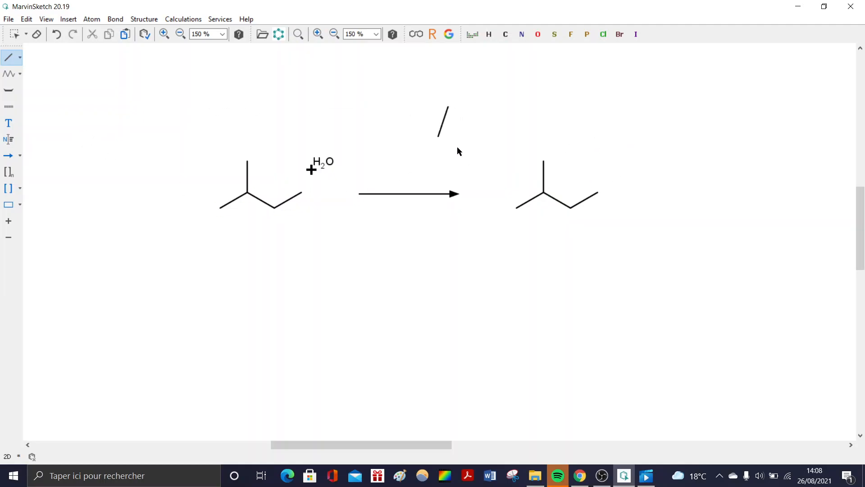
Turn the reactant's branch into a carbonyl by making the bond double and its end atom oxygen
click(537, 34)
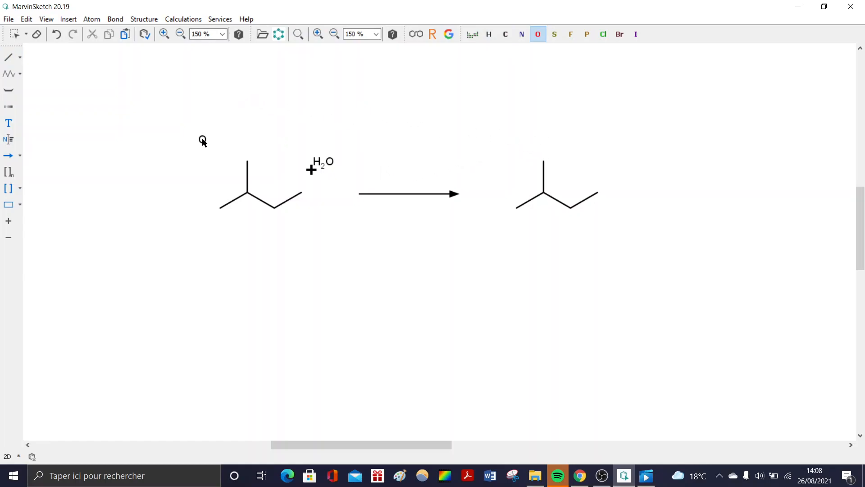
click(8, 57)
click(247, 176)
click(538, 34)
click(248, 161)
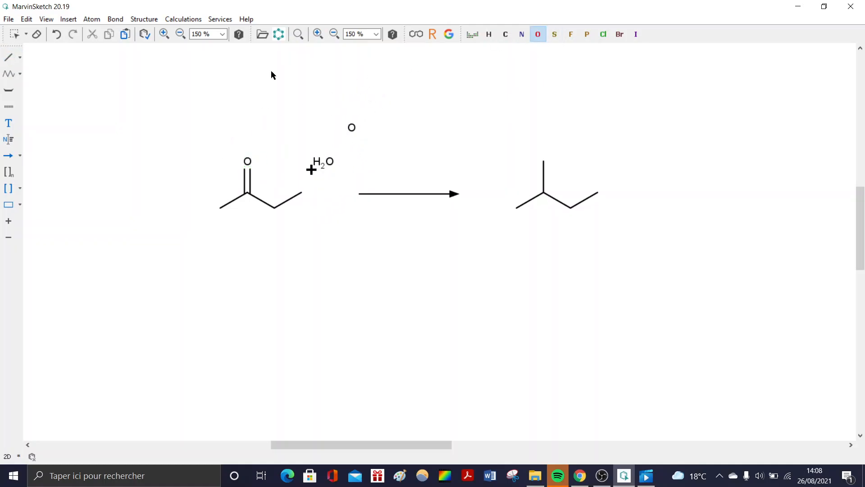
Add a second branch to the product's second carbon and make both branch ends hydroxyl groups
click(8, 57)
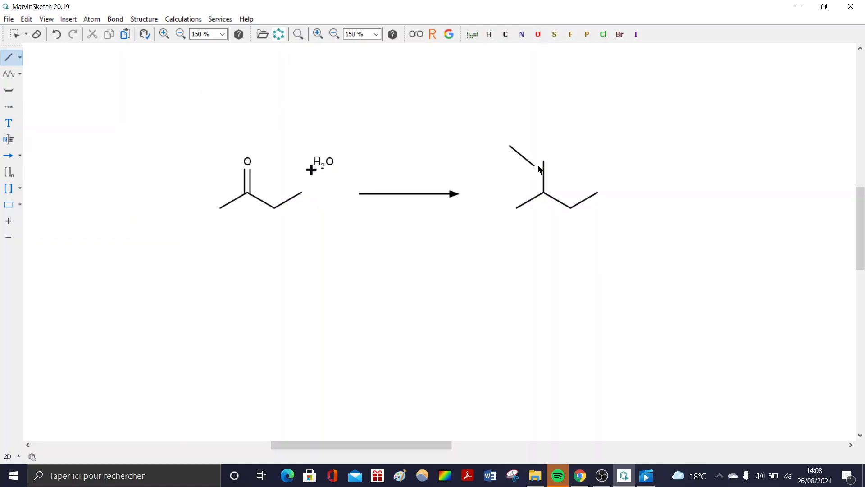
click(544, 194)
click(533, 35)
click(516, 177)
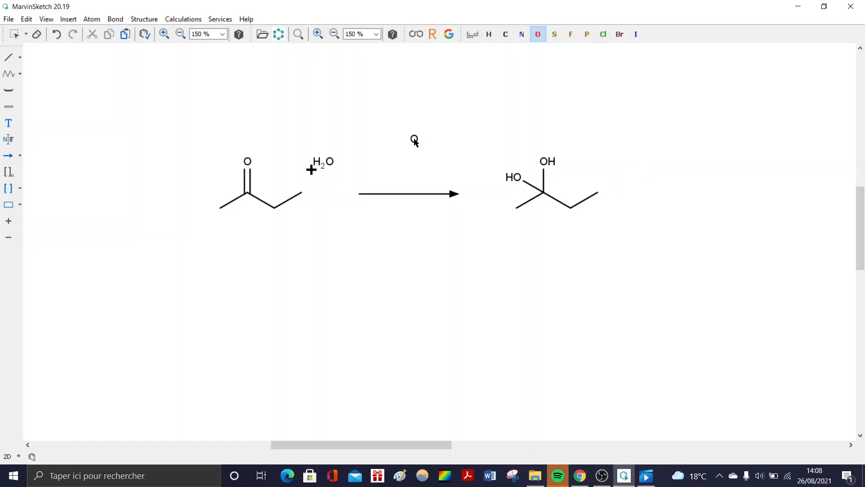
click(492, 39)
click(609, 159)
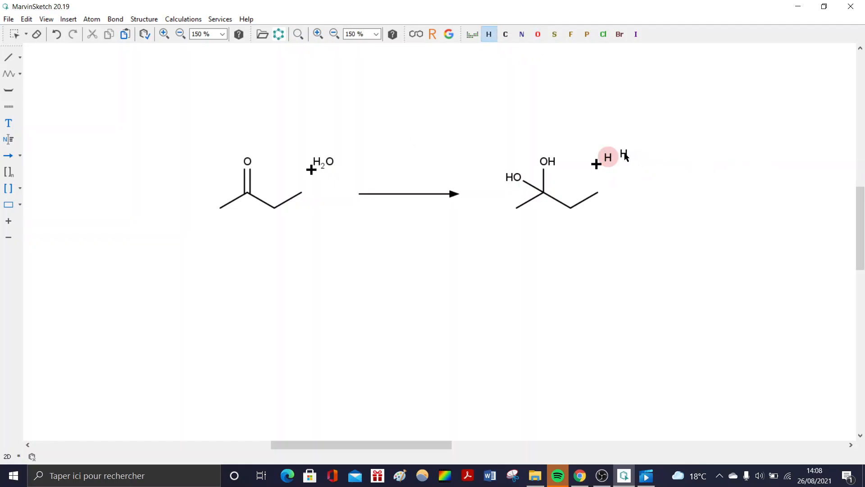
key(ctrl+z)
Erase the slanted HO group from the product's second carbon, keeping the upright OH
click(18, 33)
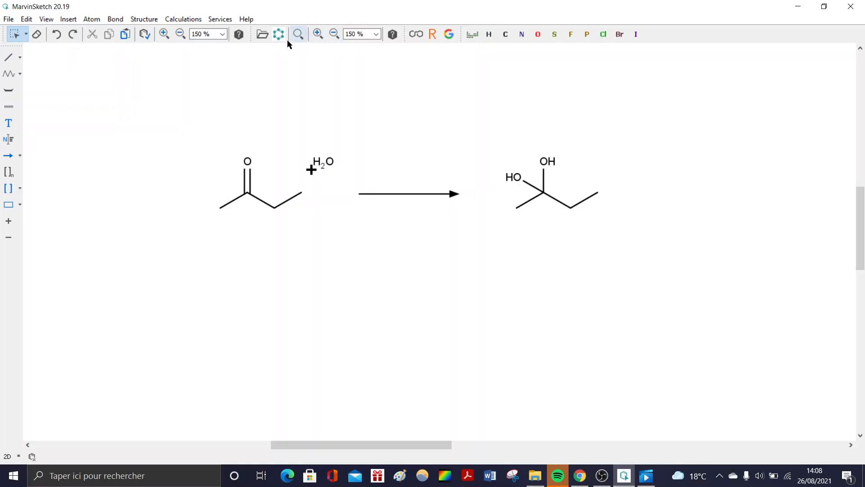
click(36, 34)
click(518, 180)
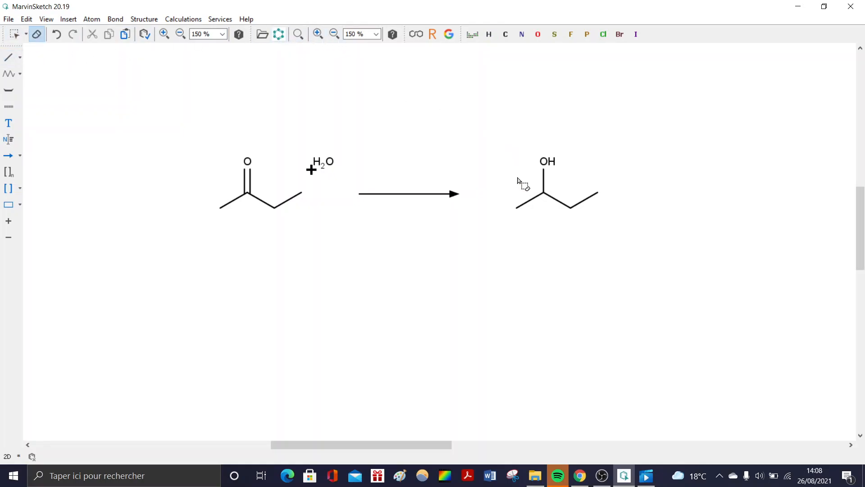
click(13, 36)
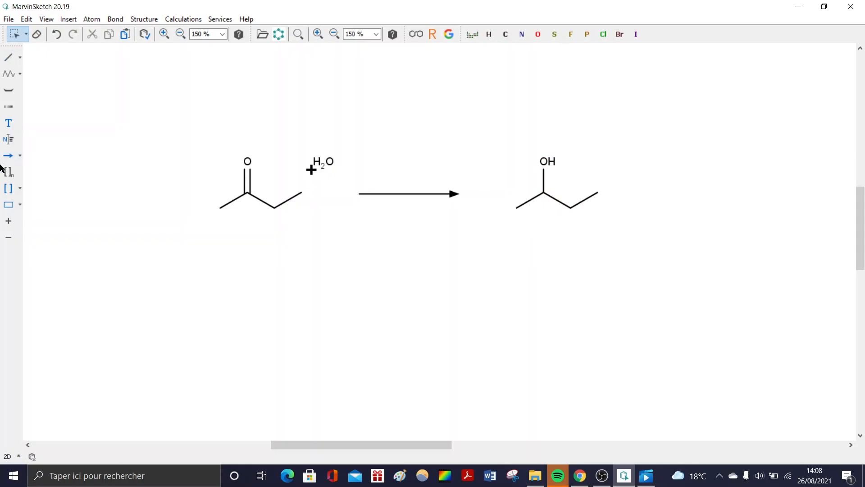
Give the product carbon that carries the OH group a single positive charge
click(13, 221)
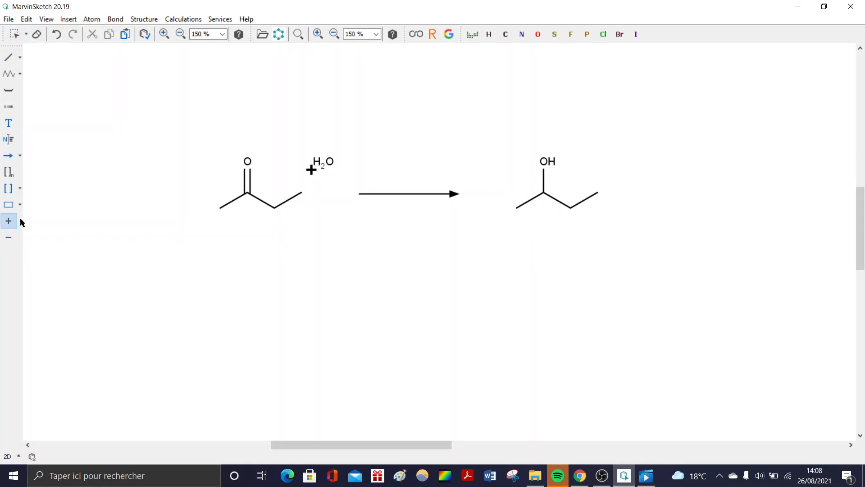
click(544, 193)
click(8, 237)
click(543, 193)
click(544, 197)
click(543, 194)
Place a water molecule below the carbocation and try to delete the plus sign between them
click(542, 37)
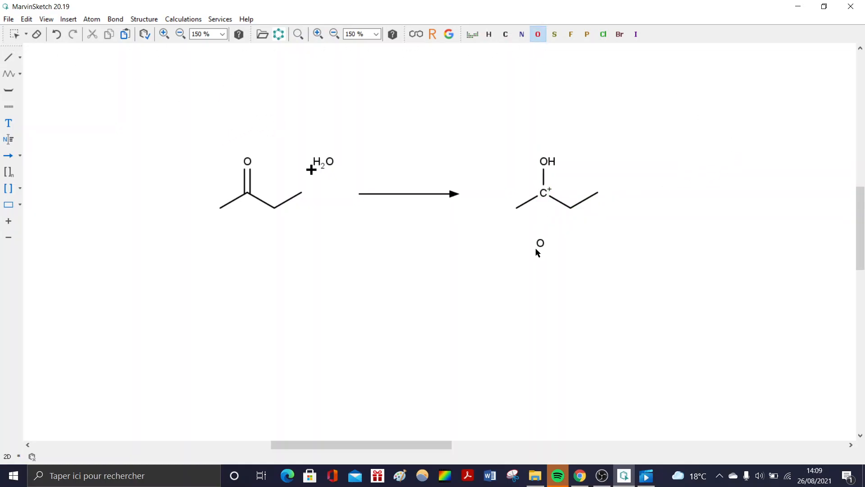
click(15, 34)
click(559, 229)
click(579, 219)
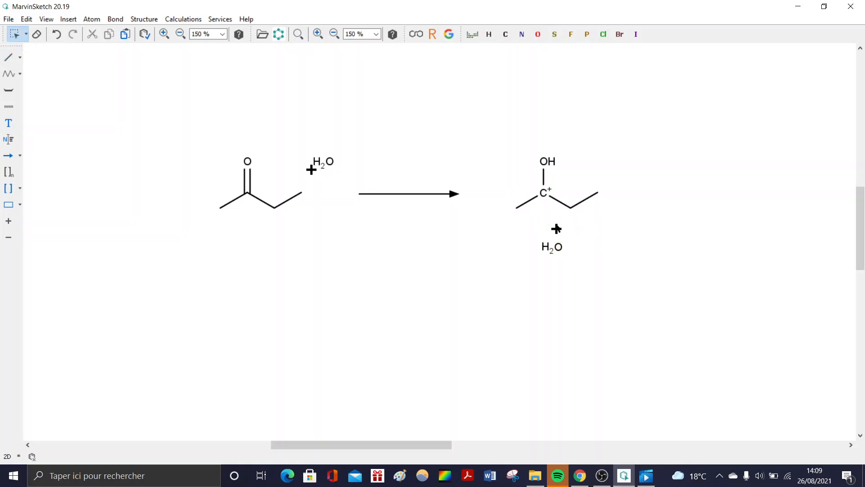
key(Delete)
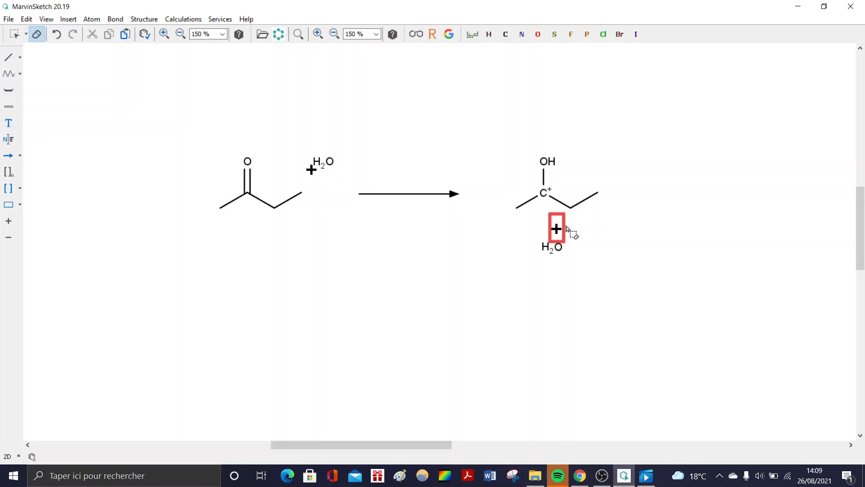
click(14, 34)
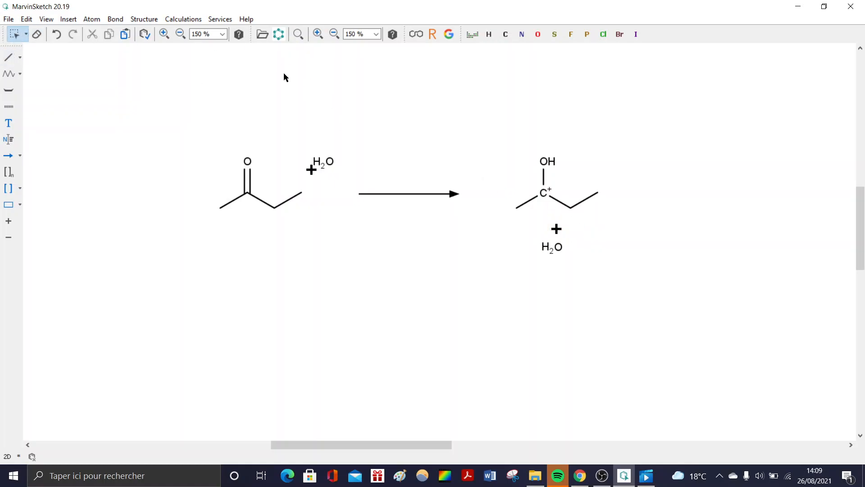
click(74, 19)
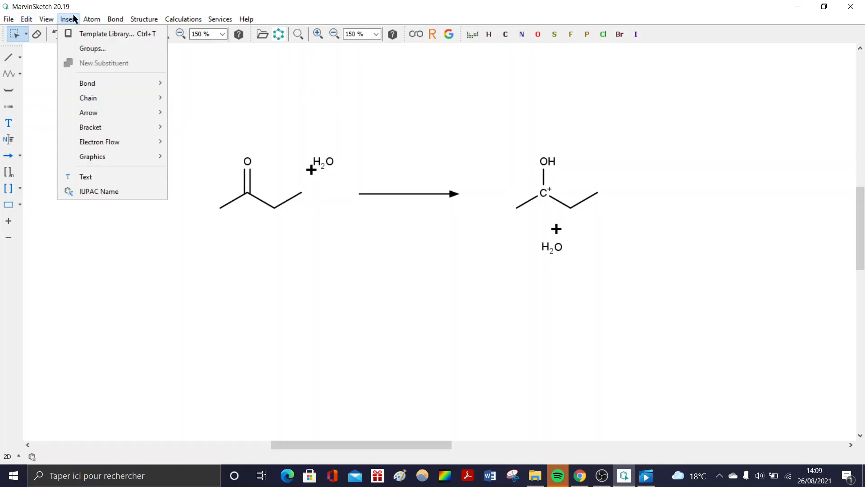
click(74, 19)
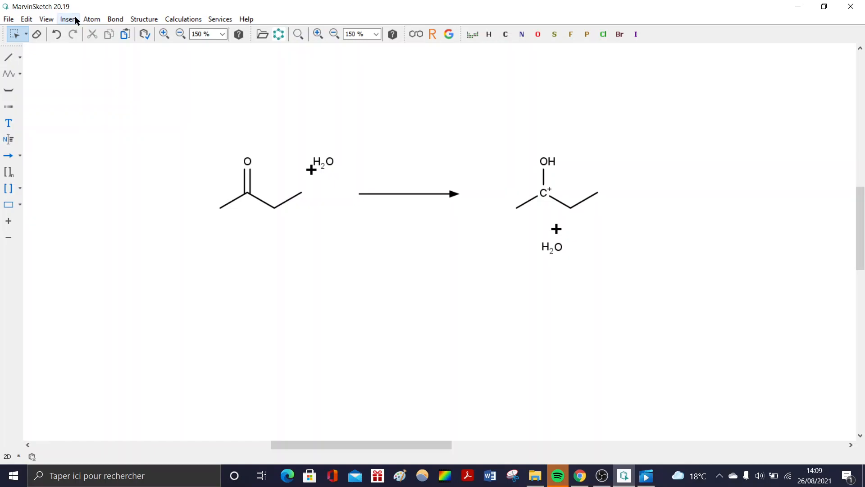
click(75, 19)
mouse_move(100, 142)
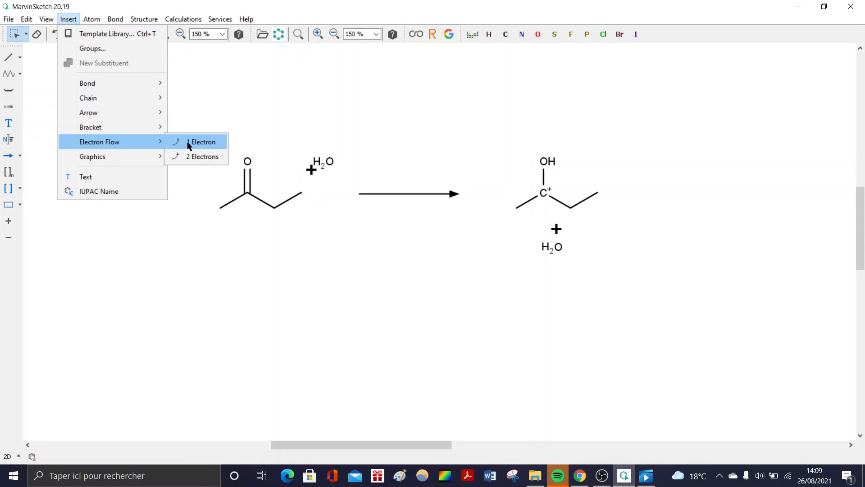
Try to draw a Curved Arrow from the lower water's oxygen to the positively charged carbon, and undo it
click(20, 155)
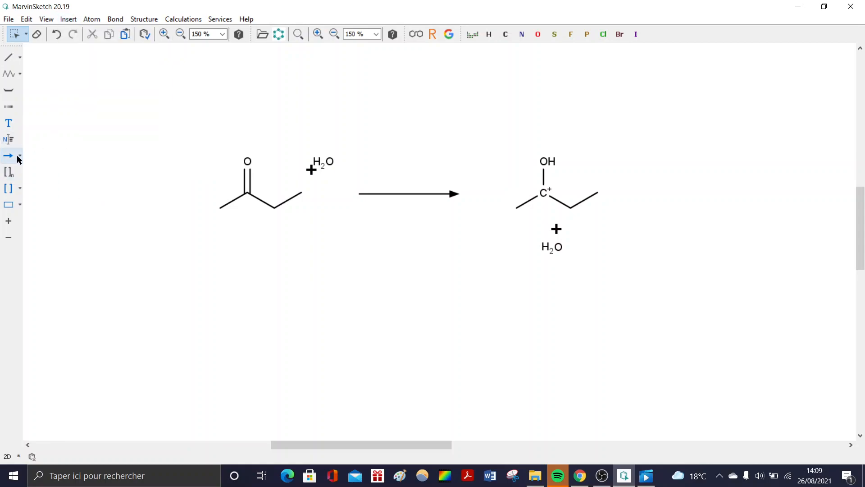
click(20, 156)
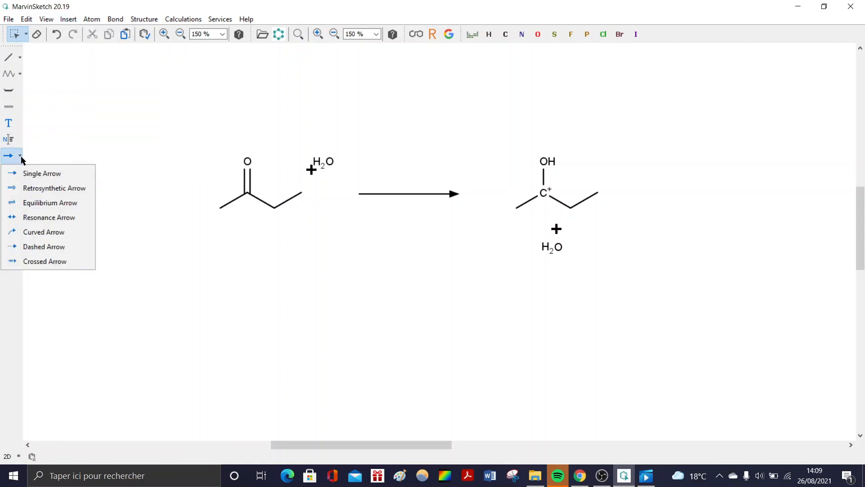
click(55, 232)
drag(558, 247, 543, 193)
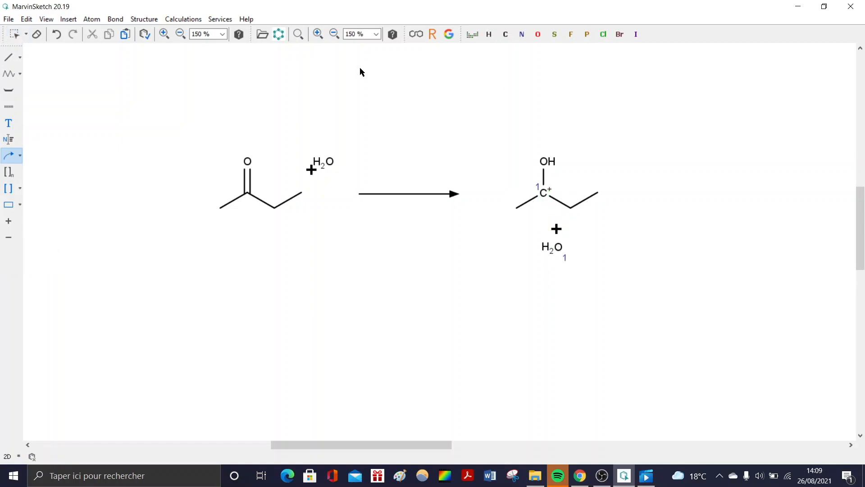
key(ctrl+z)
Draw an electron flow arrow from the lower water's oxygen to the positively charged carbon
click(71, 22)
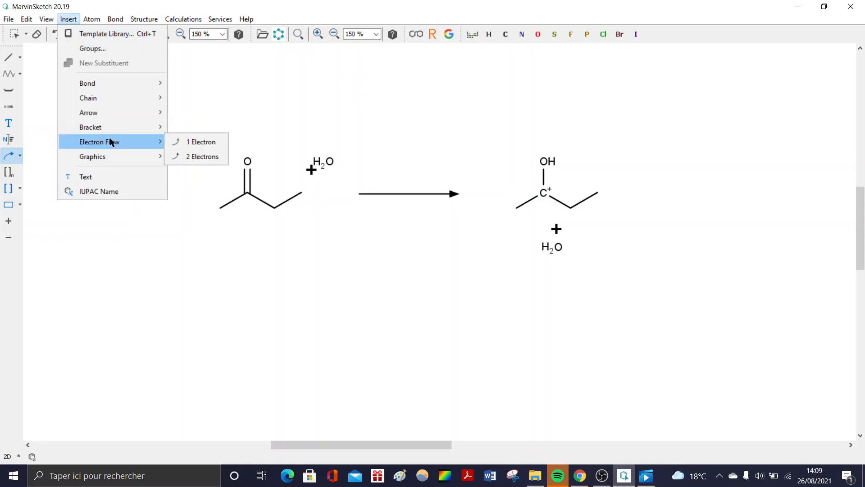
click(226, 141)
drag(558, 247, 544, 193)
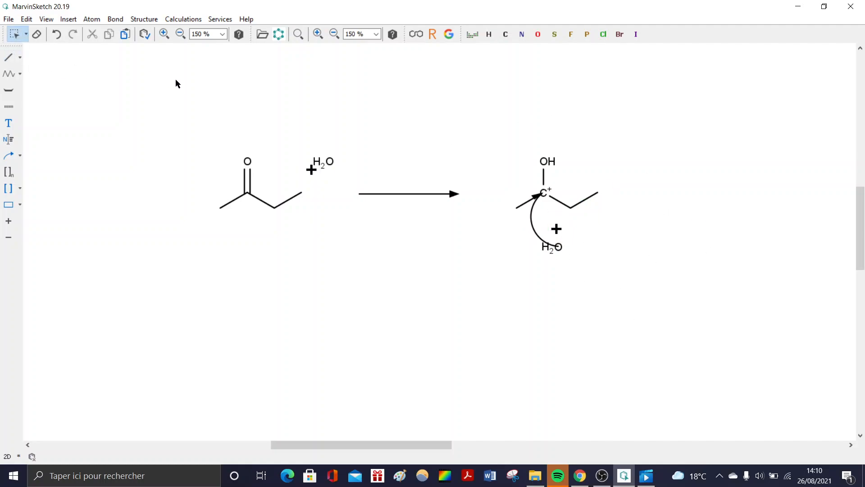
drag(179, 94, 651, 291)
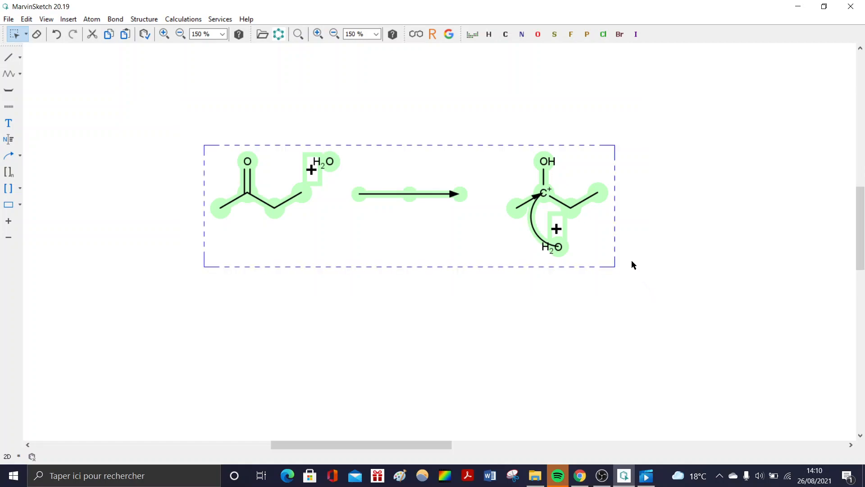
click(367, 90)
Add a text box above the reaction arrow reading "H+"
click(18, 127)
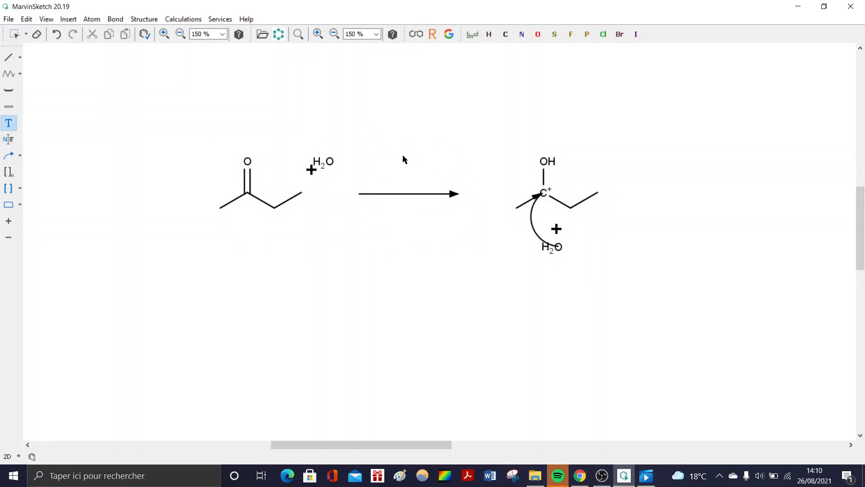
drag(364, 156, 461, 179)
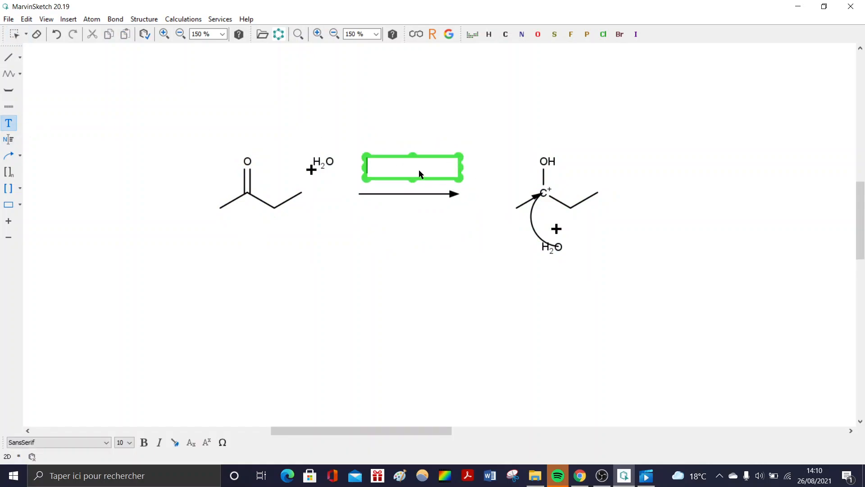
text(H3)
key(BackSpace)
text(+)
click(428, 111)
click(427, 164)
click(379, 157)
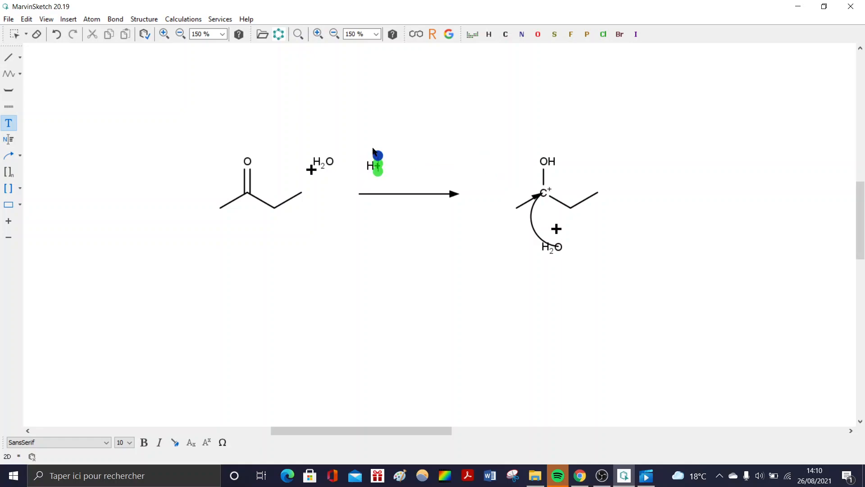
click(371, 154)
Select the entire reaction scheme and delete it to clear the canvas
drag(630, 263, 214, 99)
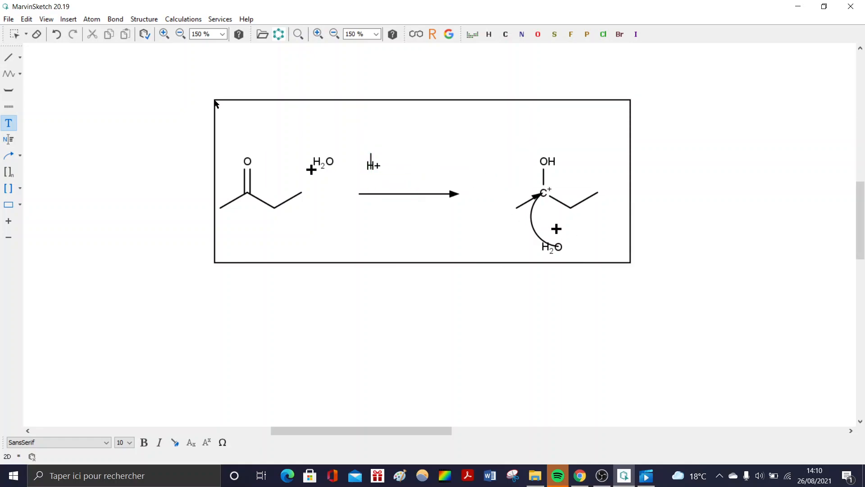
click(183, 117)
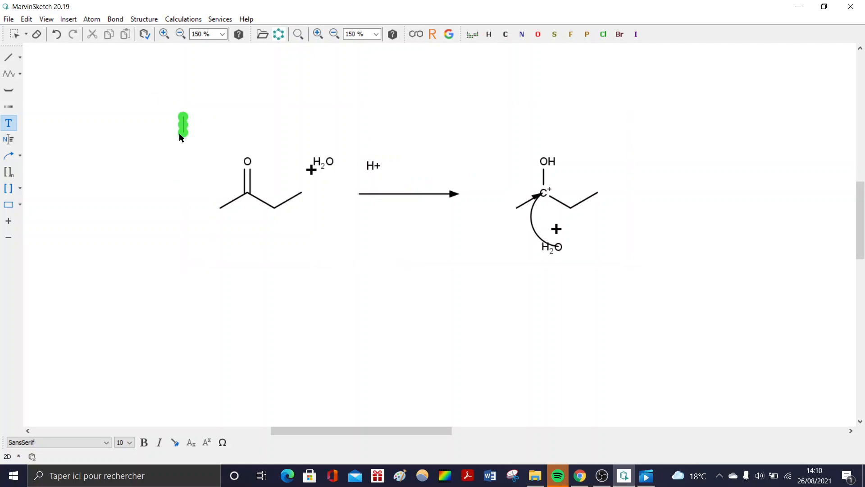
click(167, 86)
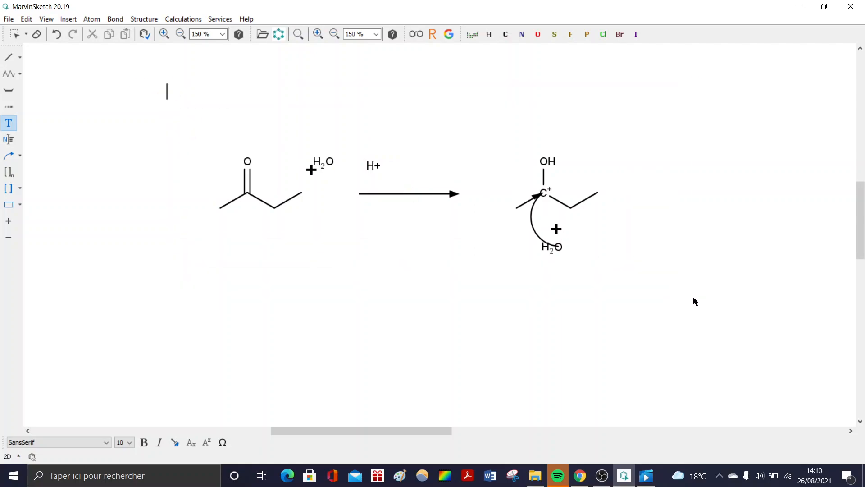
click(19, 37)
key(ctrl+a)
key(Delete)
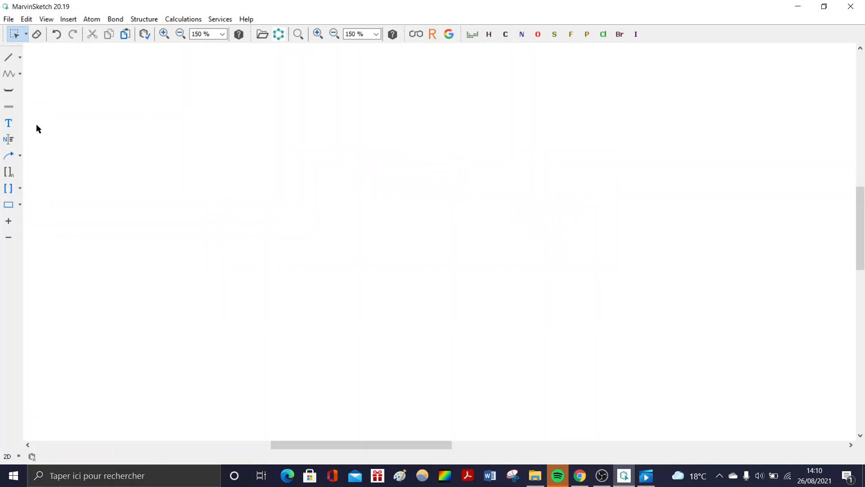
Draw a five-carbon zigzag chain with a double-bonded carbon branching up from its second carbon
click(15, 62)
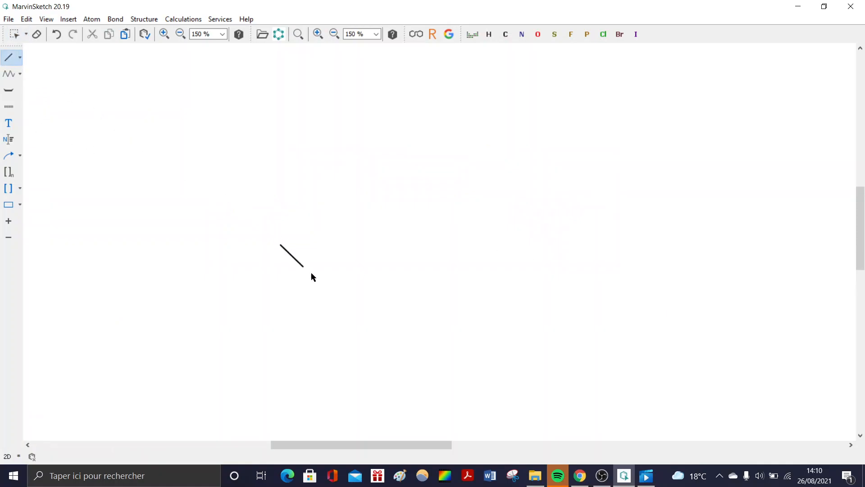
click(348, 261)
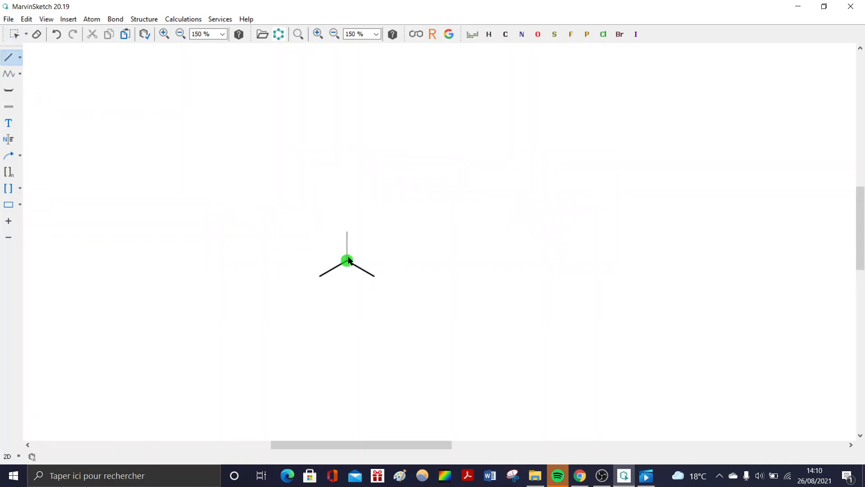
click(348, 261)
click(374, 274)
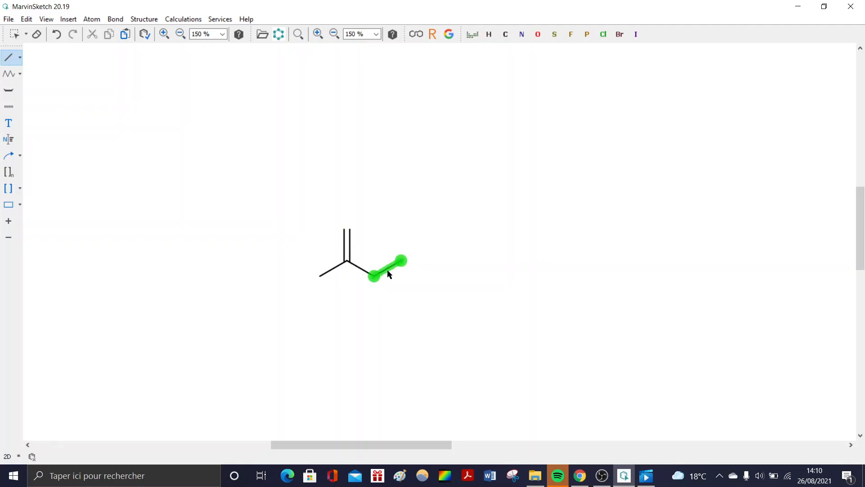
click(405, 263)
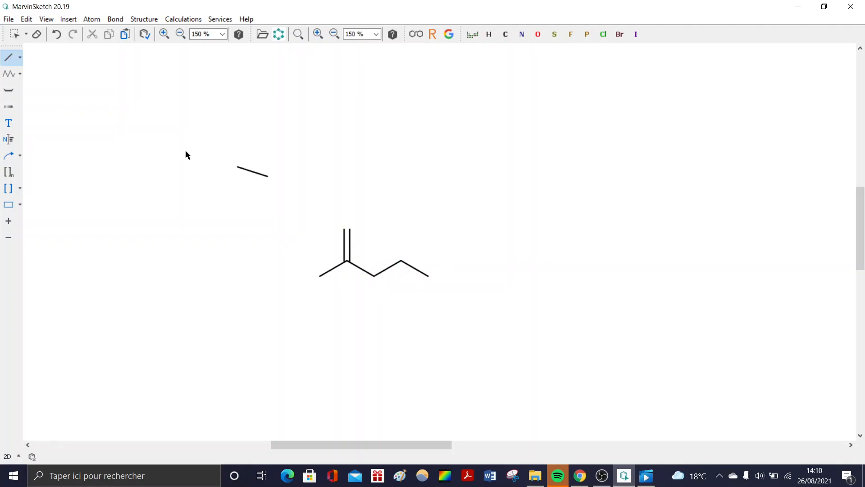
Change the double-bonded branch atom to oxygen and the chain's far end carbon to nitrogen
click(539, 36)
click(347, 228)
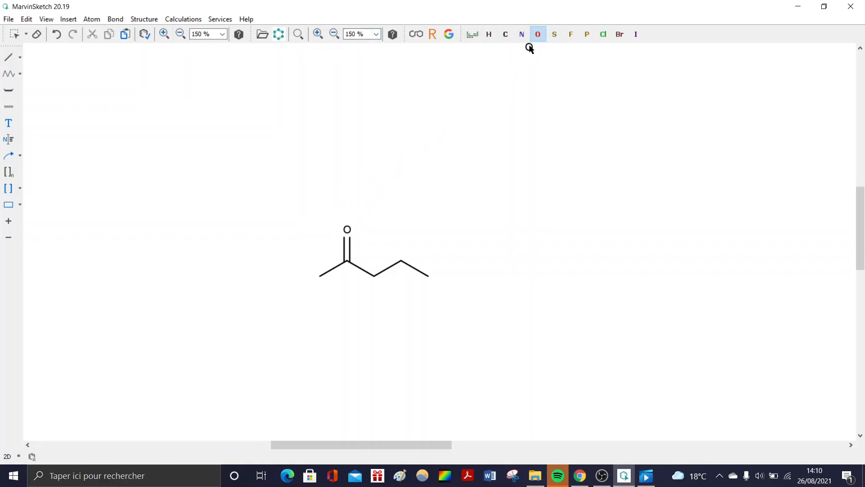
click(425, 281)
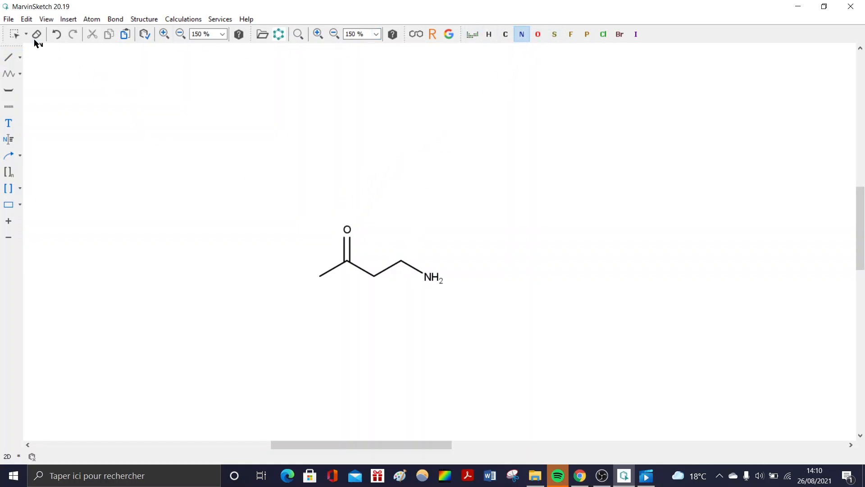
Select the whole aminoketone molecule and generate only its preferred IUPAC name
click(16, 37)
drag(232, 151, 631, 324)
drag(259, 179, 645, 388)
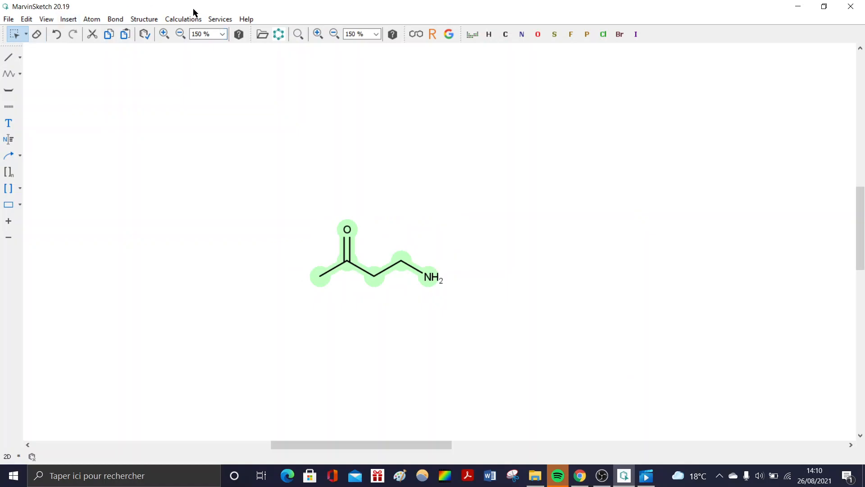
click(179, 21)
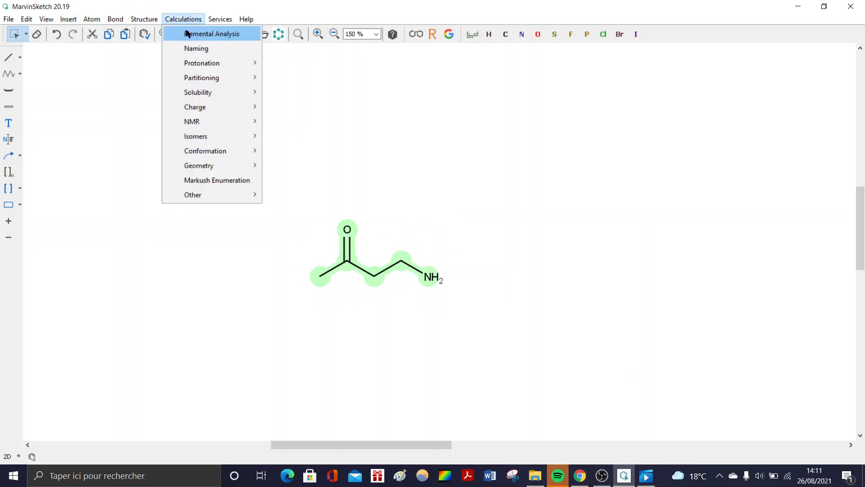
click(194, 49)
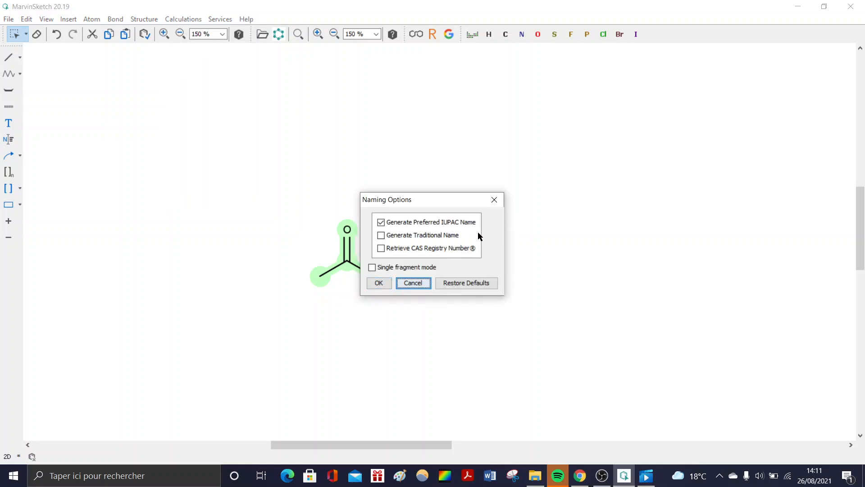
click(405, 222)
click(406, 222)
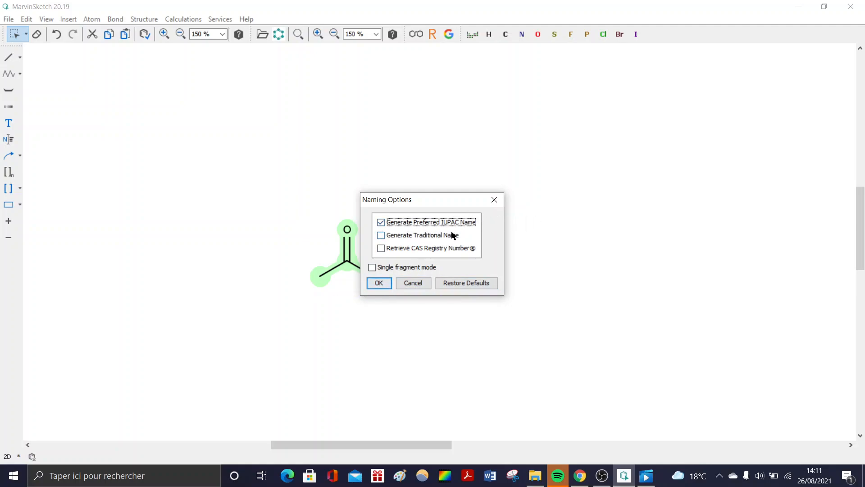
click(383, 286)
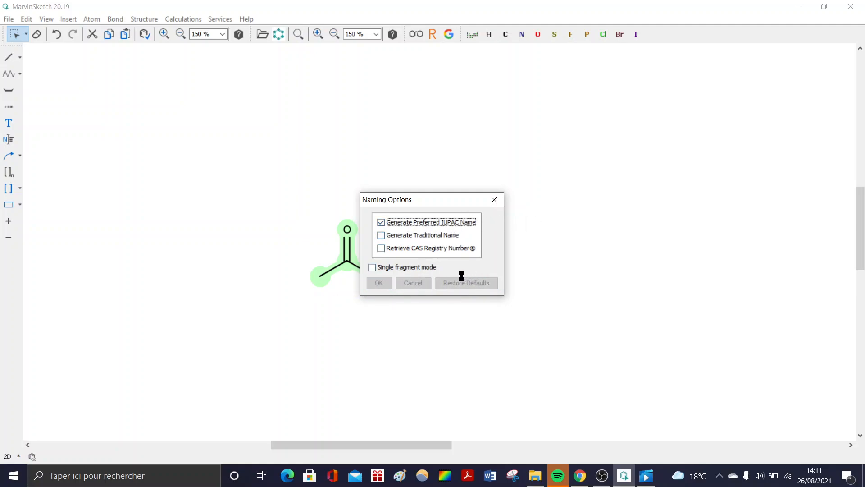
Highlight the generated IUPAC name in the naming result and close the naming windows
mouse_move(413, 142)
mouse_down()
mouse_move(508, 145)
mouse_move(418, 143)
mouse_up()
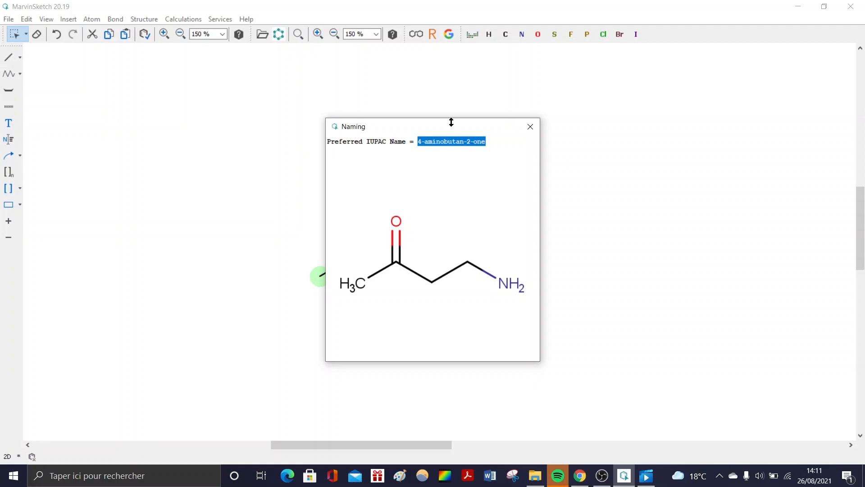
drag(451, 122, 450, 116)
drag(410, 135, 490, 136)
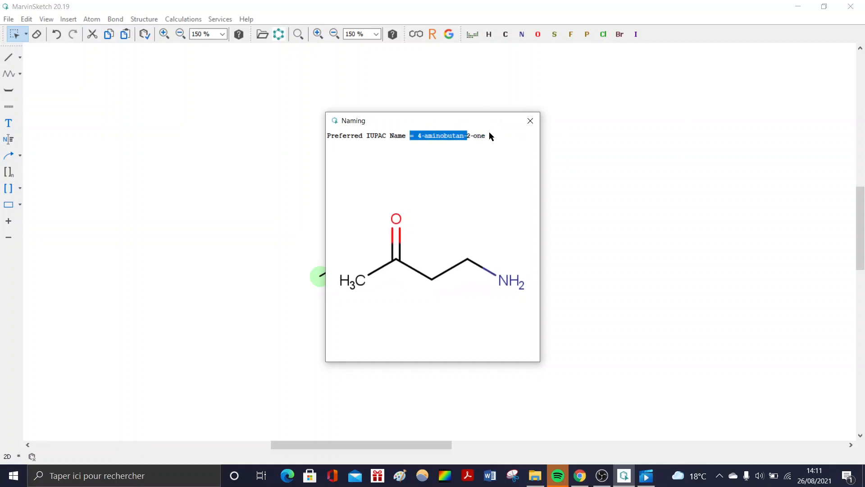
click(530, 121)
click(495, 199)
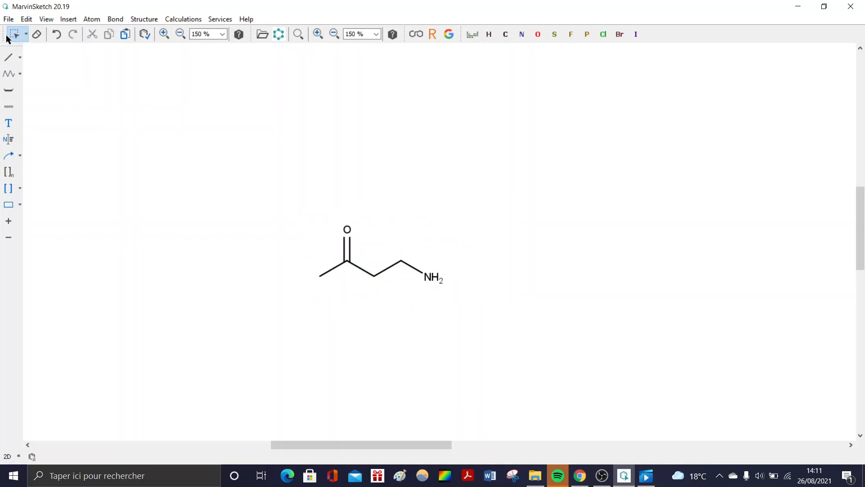
click(46, 19)
mouse_move(69, 23)
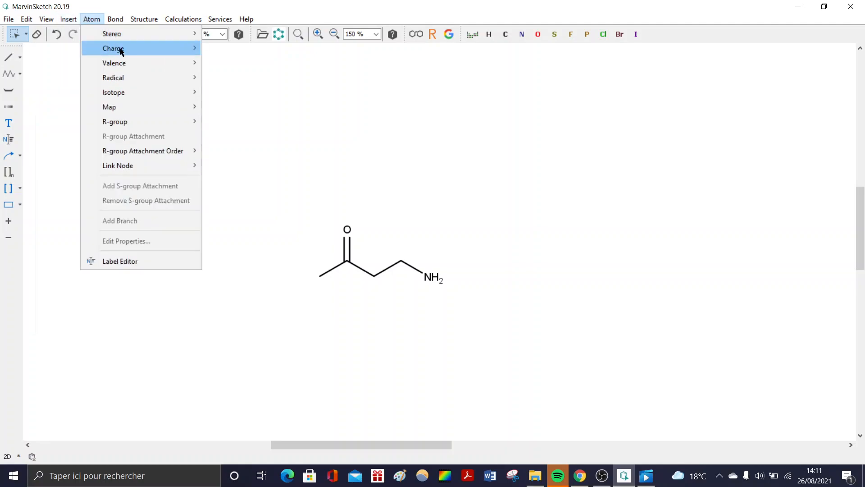
mouse_move(124, 39)
click(92, 21)
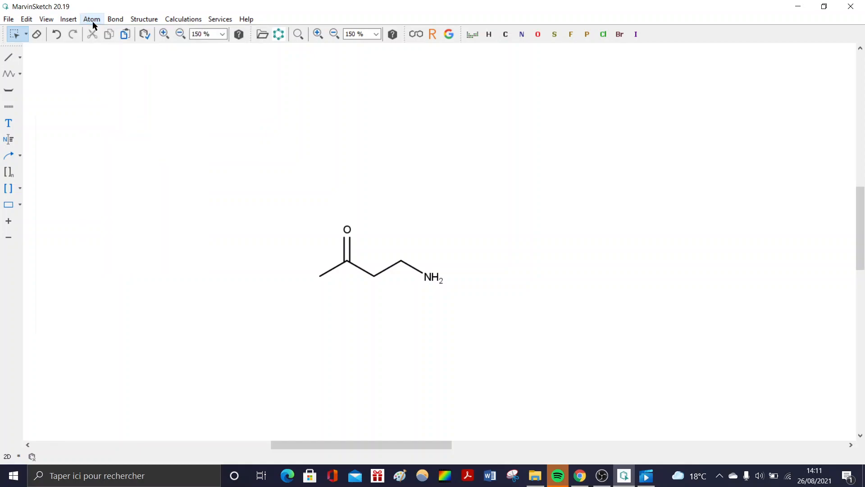
click(90, 21)
mouse_move(113, 35)
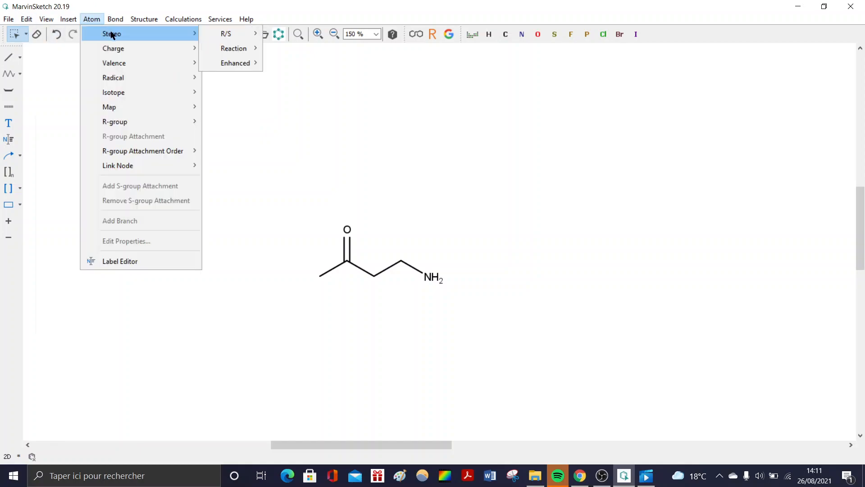
mouse_move(253, 38)
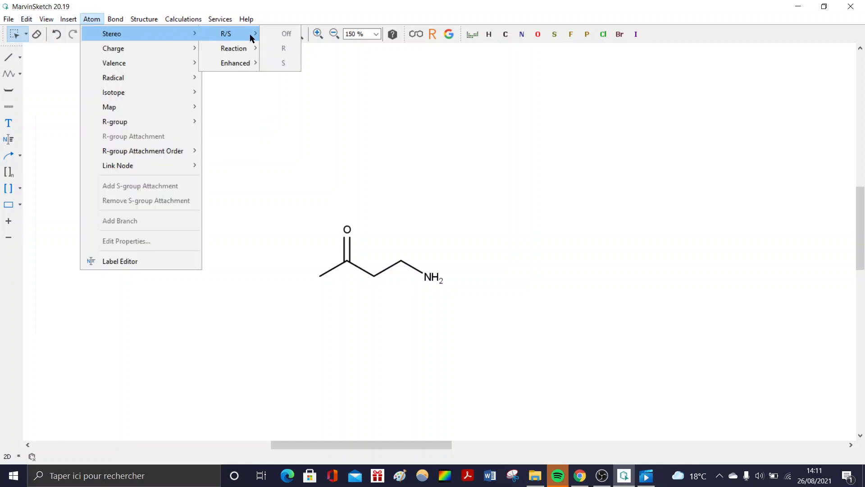
click(9, 8)
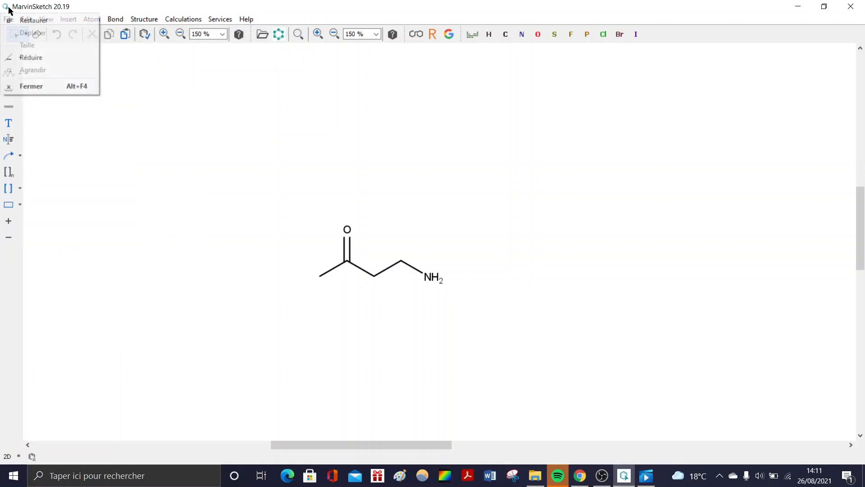
click(77, 1)
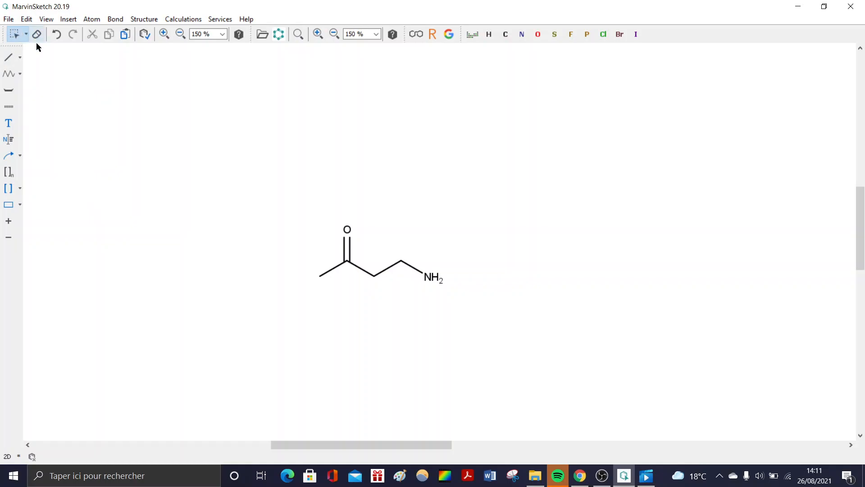
Add a hydroxyl group with a single bond to the carbon that carries the amino group
click(8, 57)
click(401, 261)
click(538, 36)
click(402, 235)
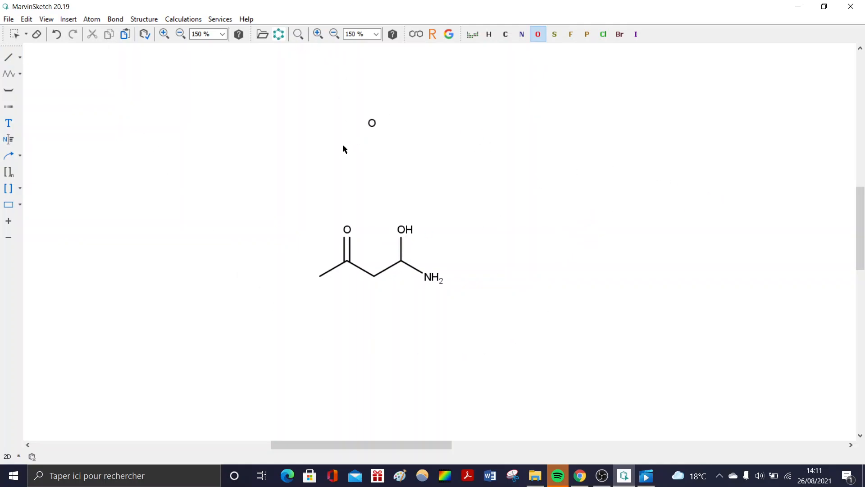
Change the bond between the OH-bearing carbon and the amino group to a Single Up wedge
click(20, 58)
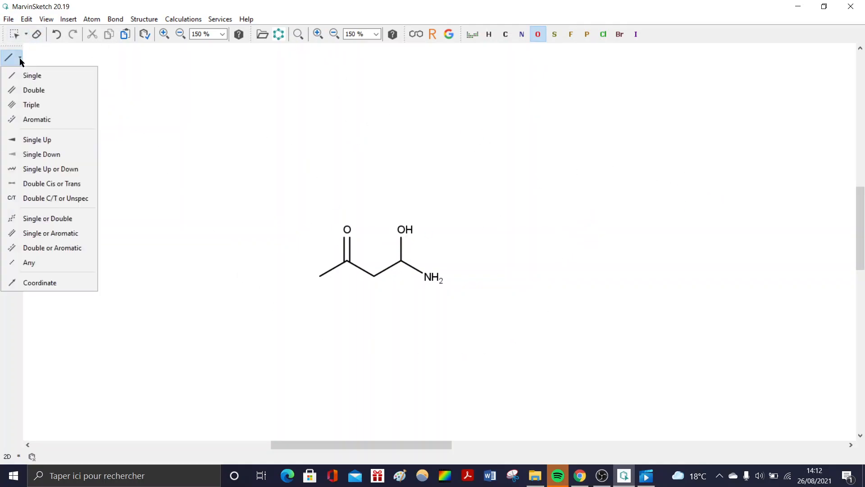
click(60, 137)
click(422, 270)
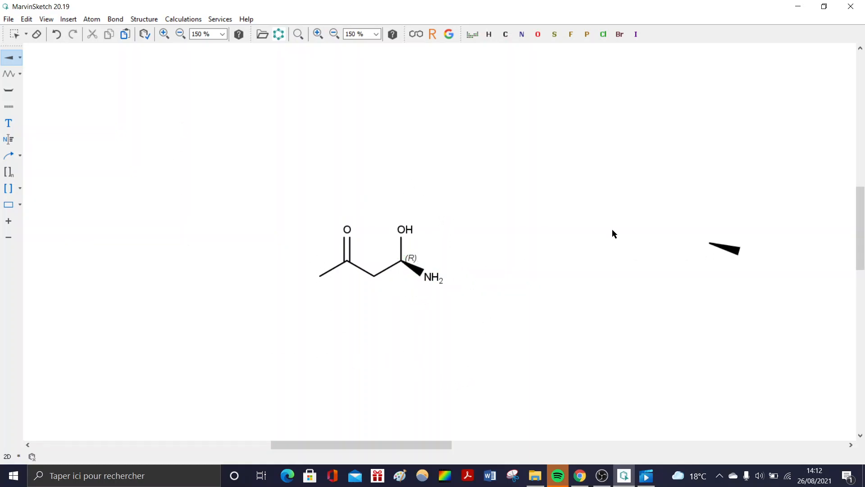
click(68, 19)
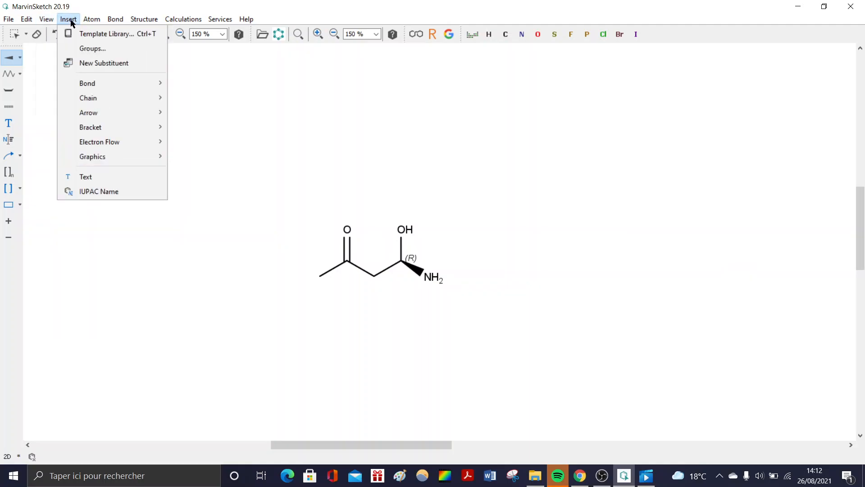
mouse_move(91, 23)
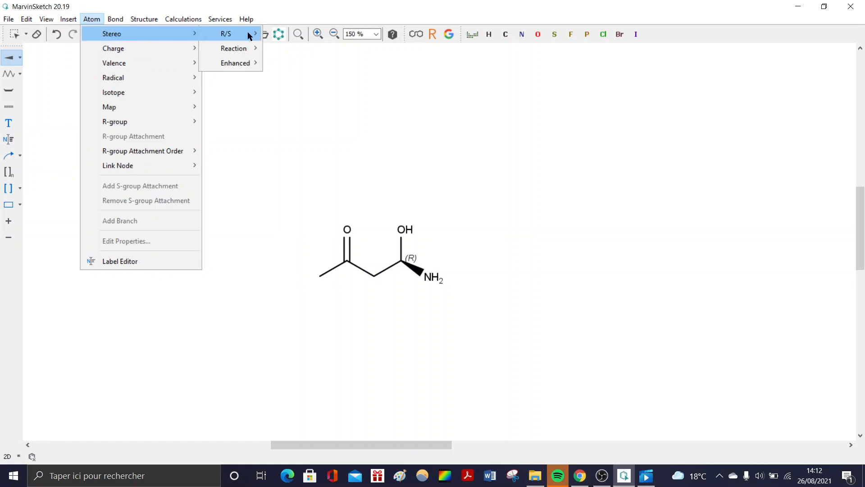
mouse_move(249, 34)
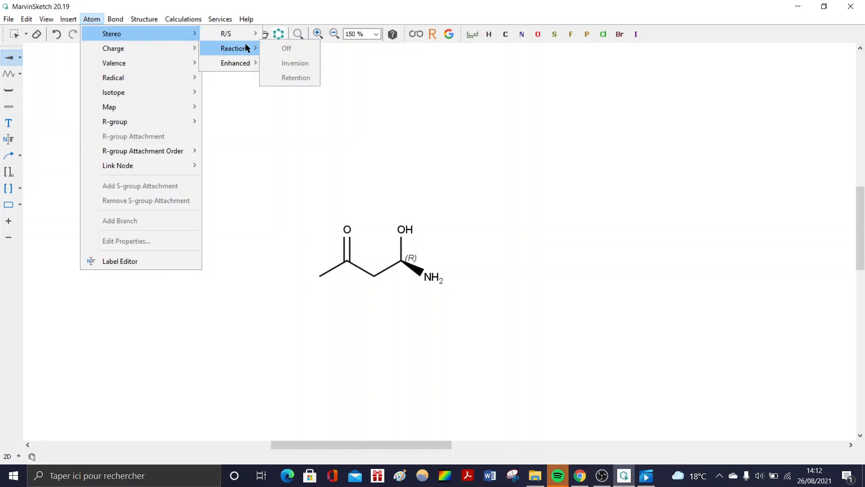
mouse_move(249, 49)
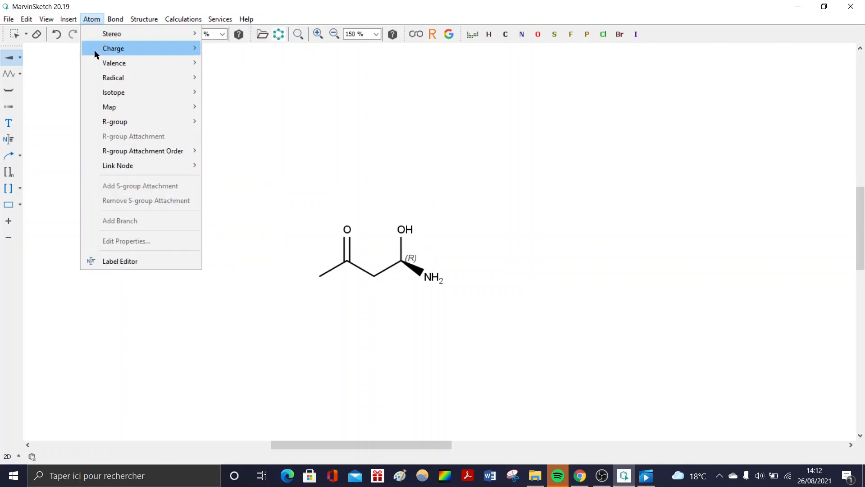
mouse_move(127, 70)
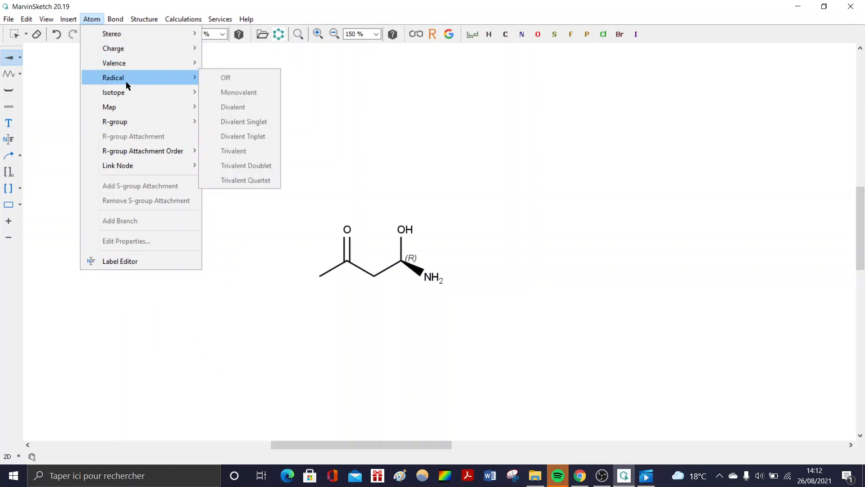
mouse_move(139, 113)
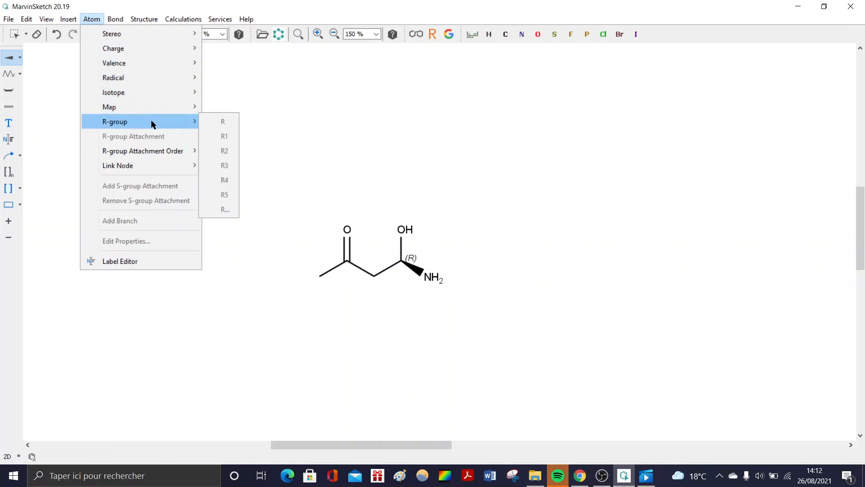
mouse_move(191, 173)
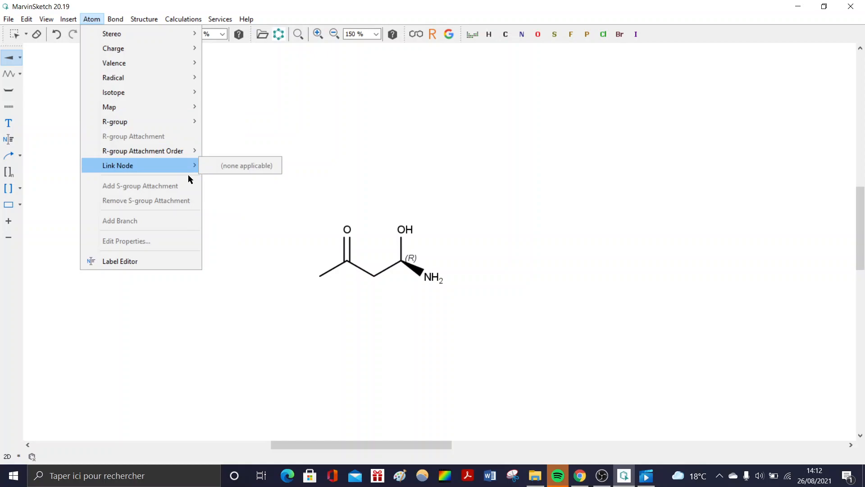
mouse_move(180, 107)
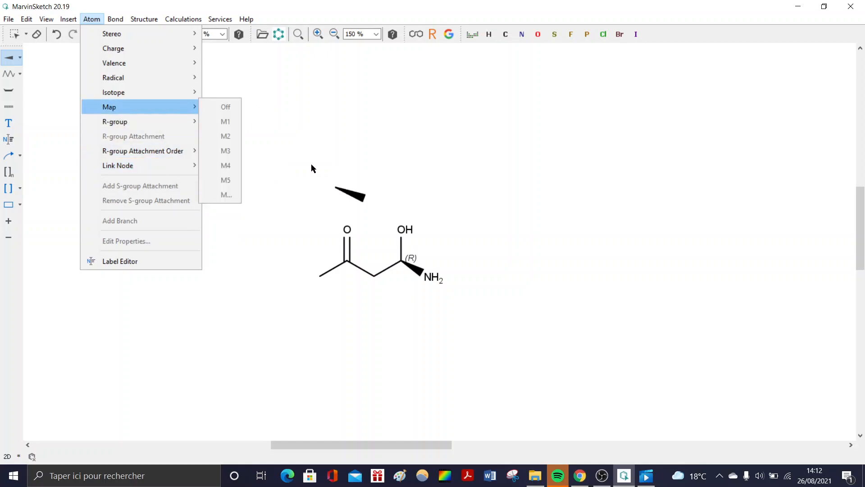
click(233, 1)
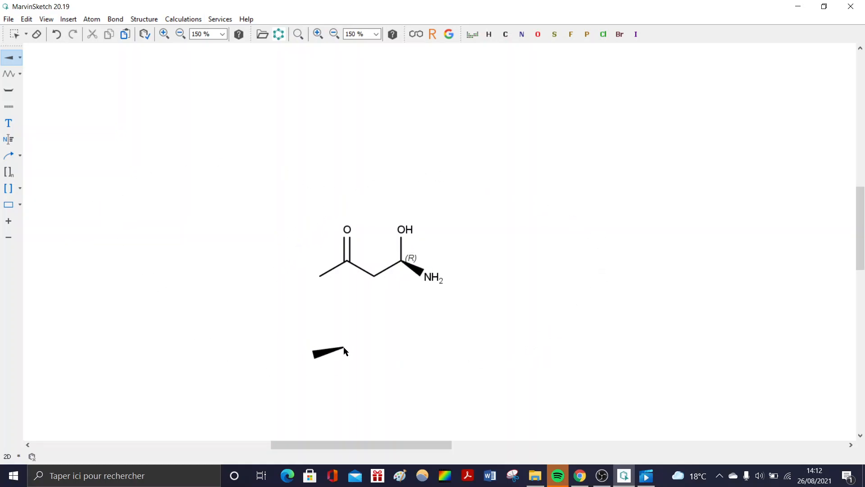
Show the implicit hydrogens on hetero and terminal atoms
click(46, 19)
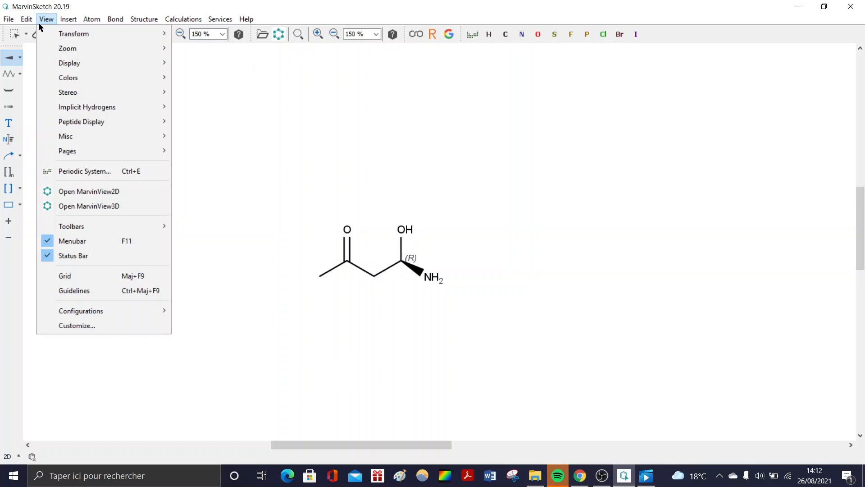
mouse_move(78, 113)
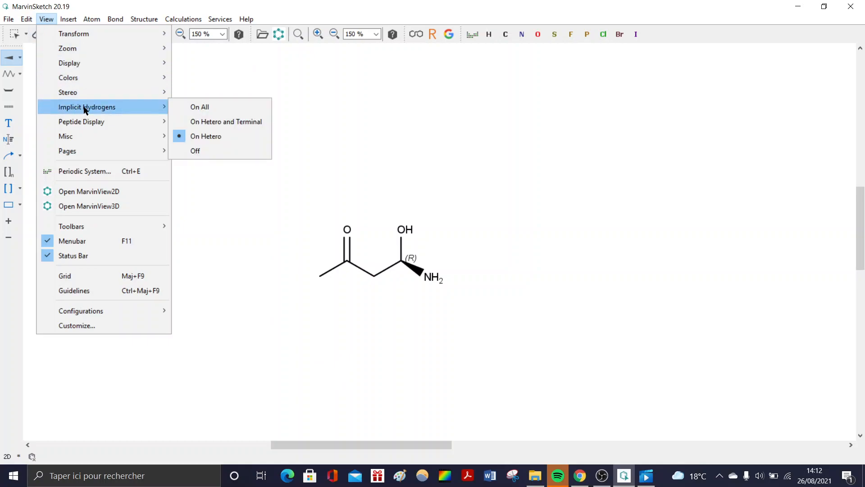
click(224, 122)
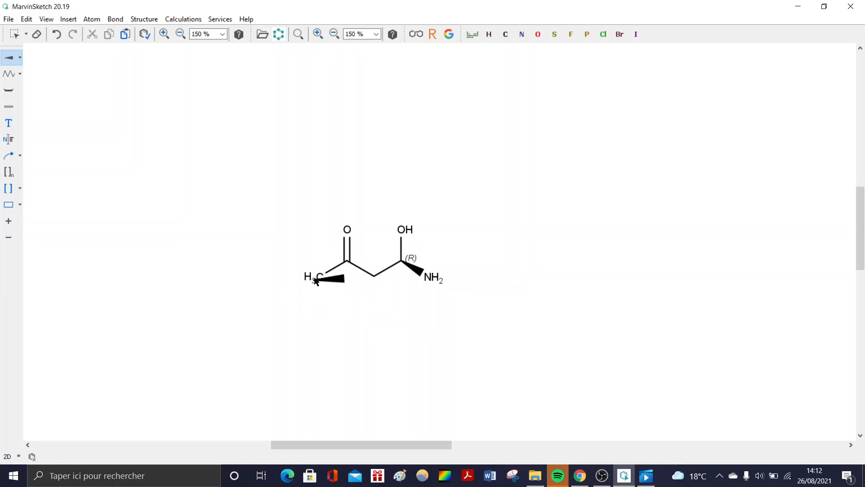
Show the implicit hydrogens on all atoms of the structure
click(72, 20)
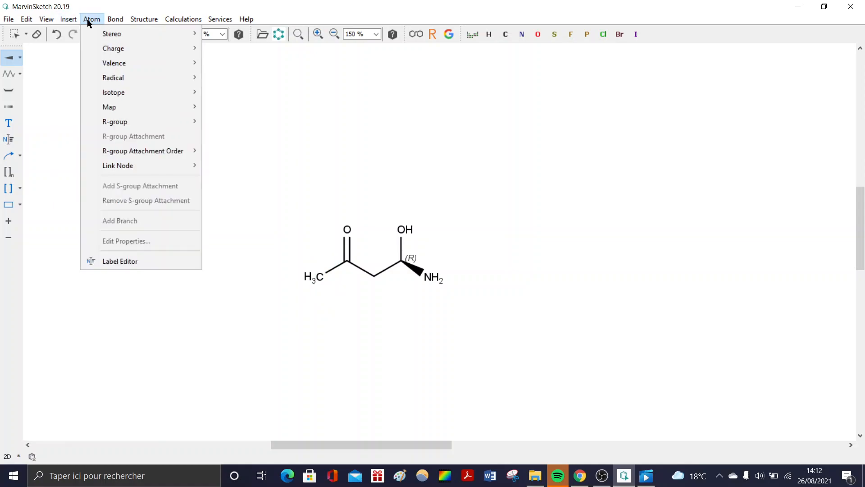
mouse_move(46, 20)
mouse_move(107, 108)
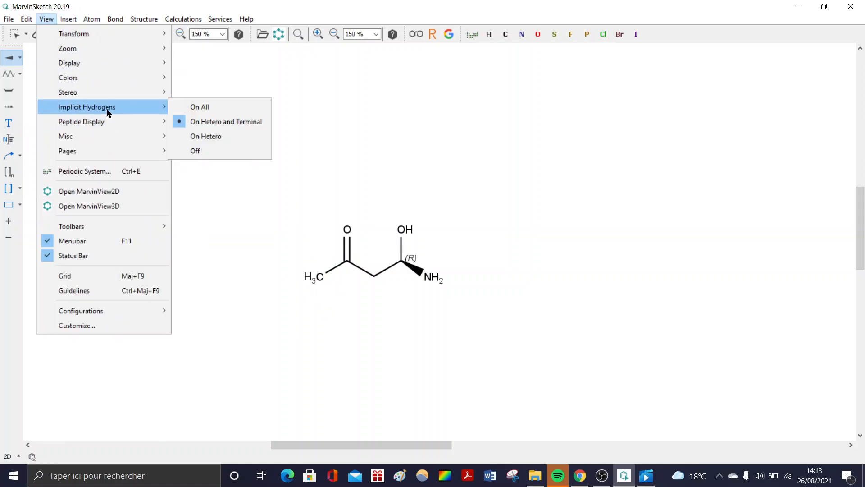
click(208, 109)
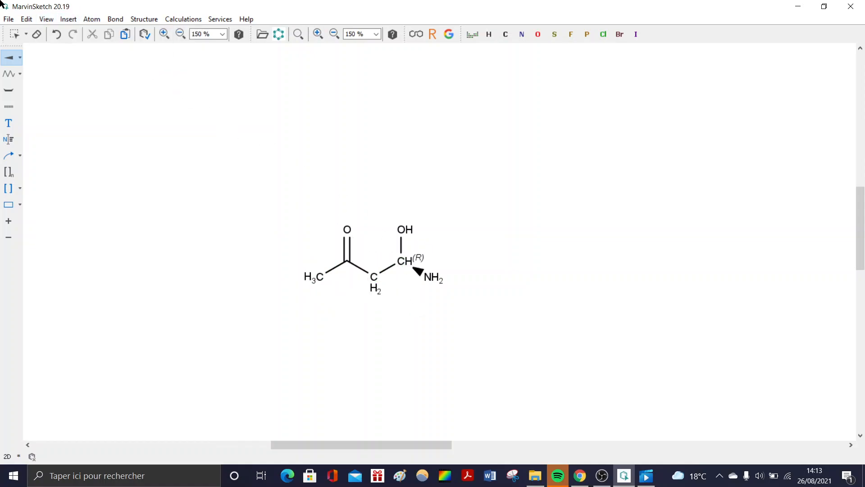
Draw a seven-carbon zigzag chain of single bonds above the aminoketone
click(20, 58)
click(18, 73)
click(213, 185)
click(248, 174)
click(276, 187)
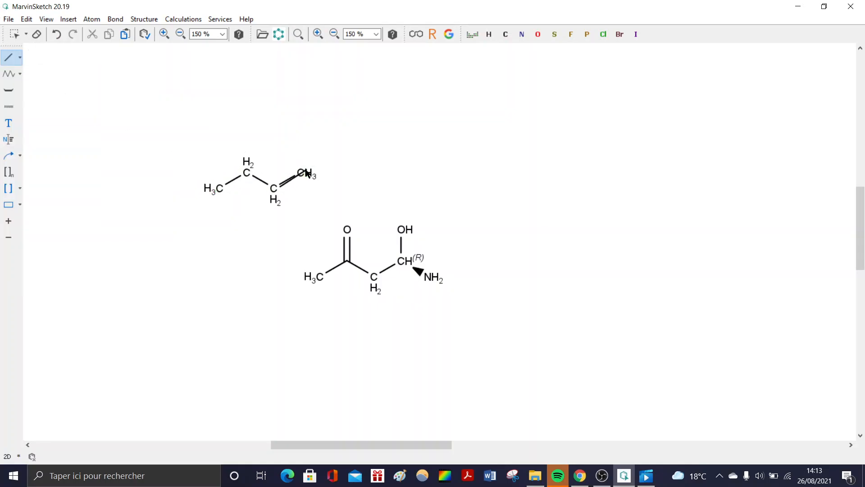
click(302, 172)
click(330, 187)
click(355, 176)
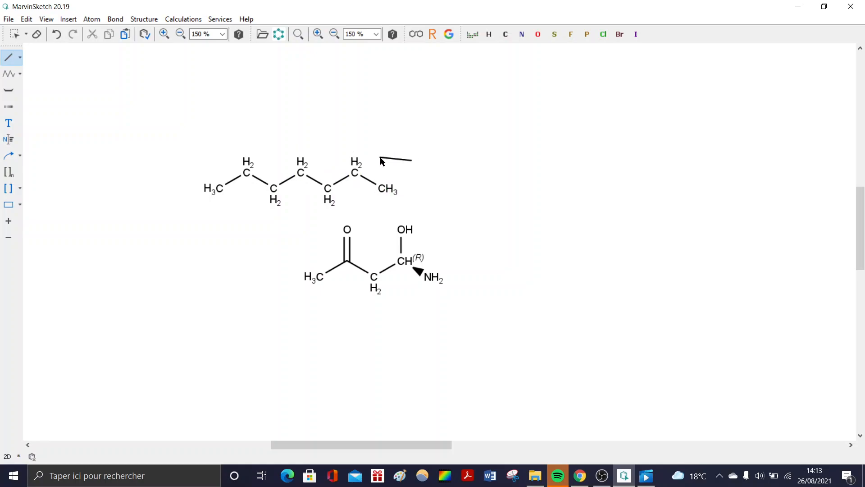
Undo every bond of the seven-carbon chain
key(ctrl+z)
key(ctrl+z)
key(ctrl+z)
key(ctrl+z)
key(ctrl+z)
key(ctrl+z)
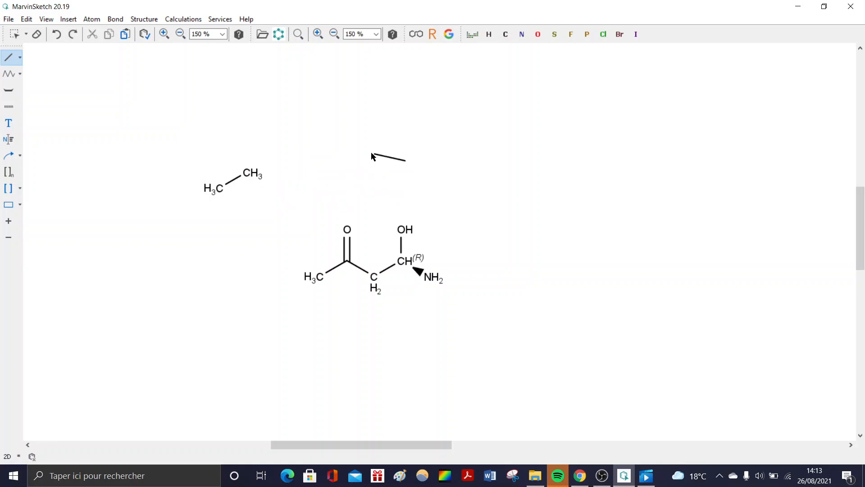
Draw a single-bonded ethane molecule in the empty area to the left of the aminoketone
click(17, 60)
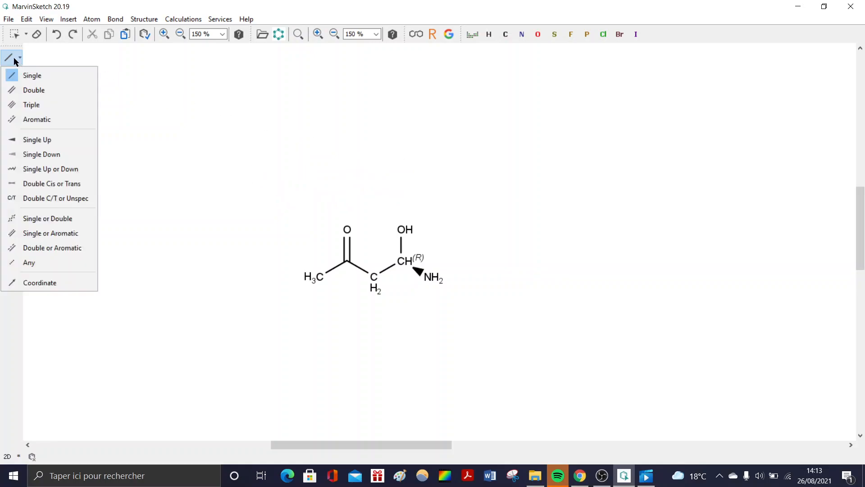
click(12, 59)
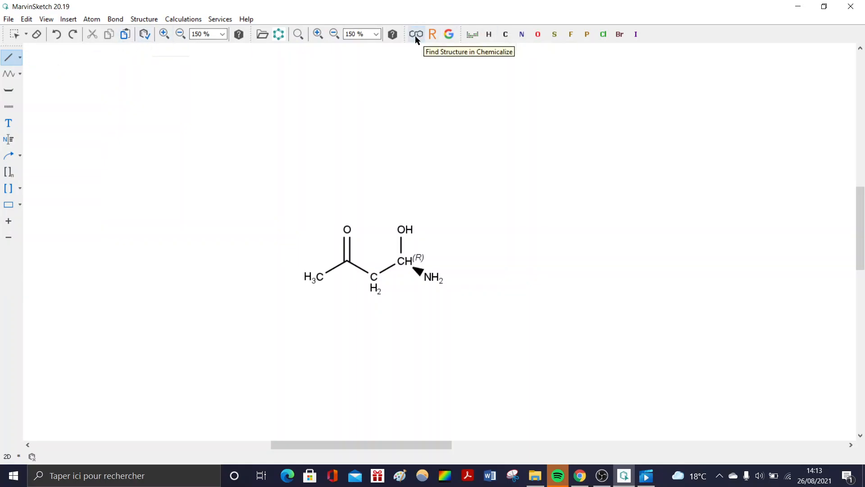
click(124, 196)
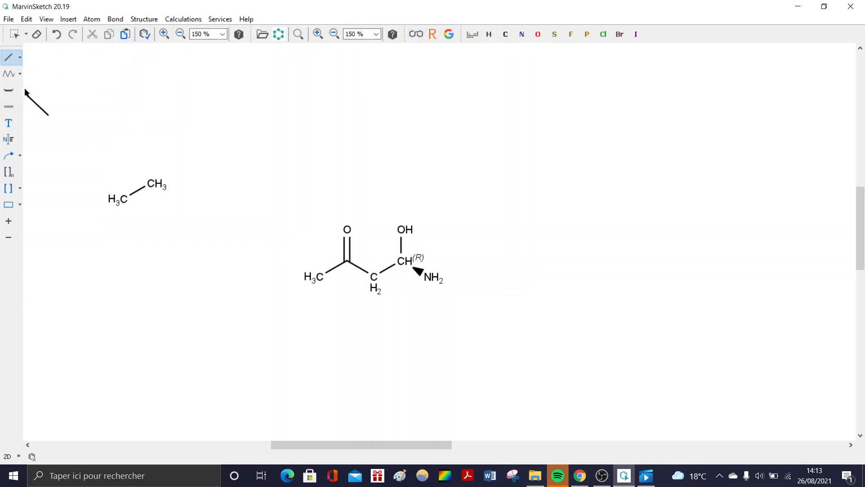
Set the R/S stereo labels to None so the stereocentre's label is hidden
click(47, 19)
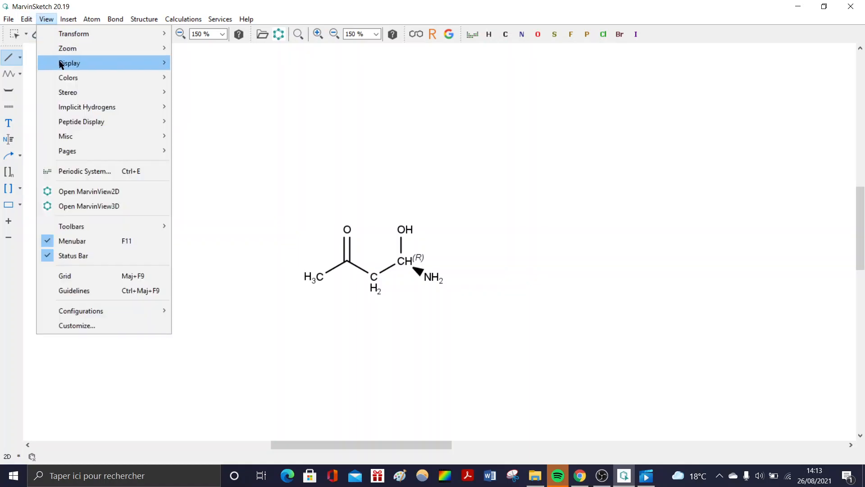
mouse_move(109, 82)
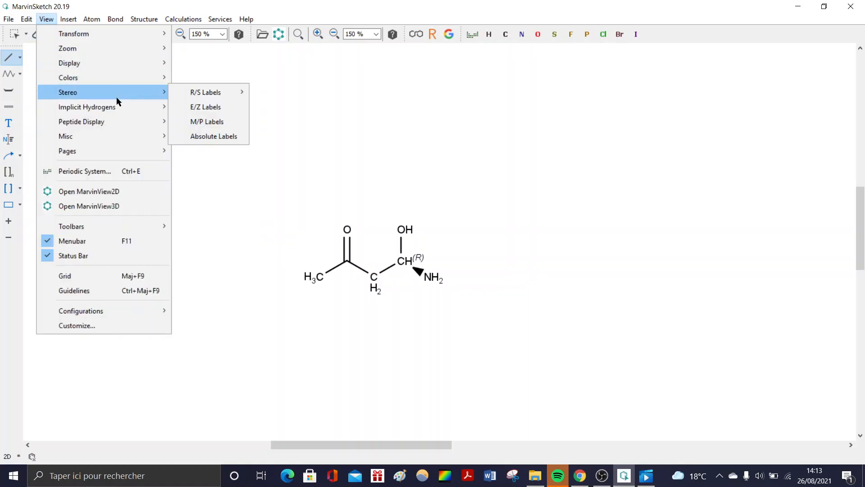
mouse_move(242, 94)
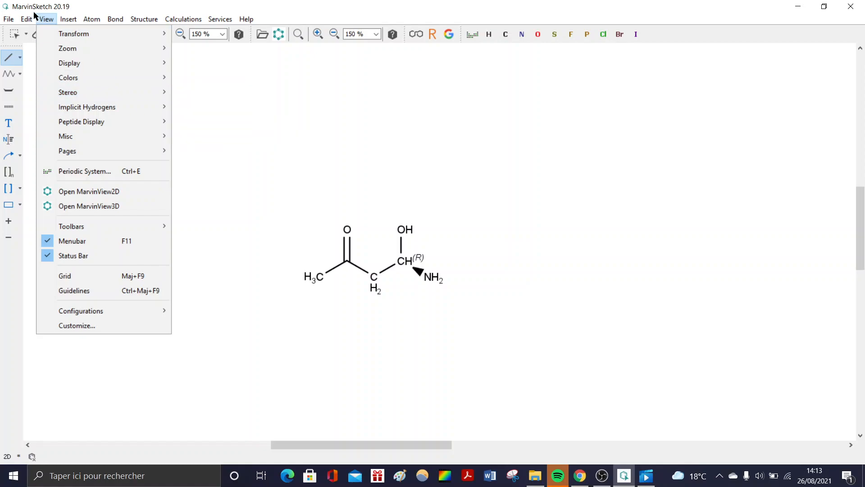
mouse_move(72, 22)
mouse_move(62, 39)
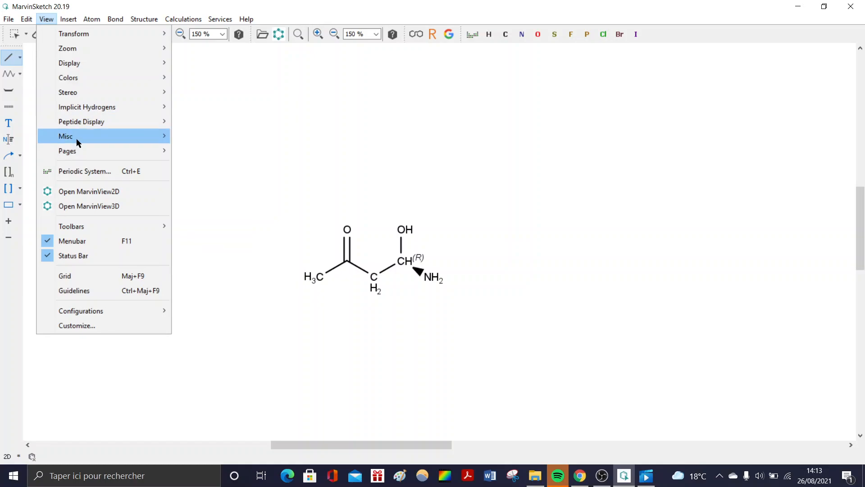
mouse_move(83, 140)
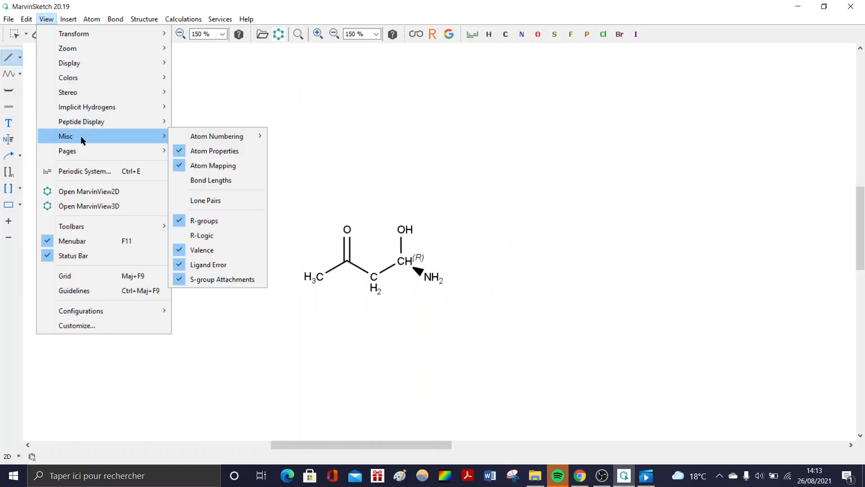
mouse_move(82, 93)
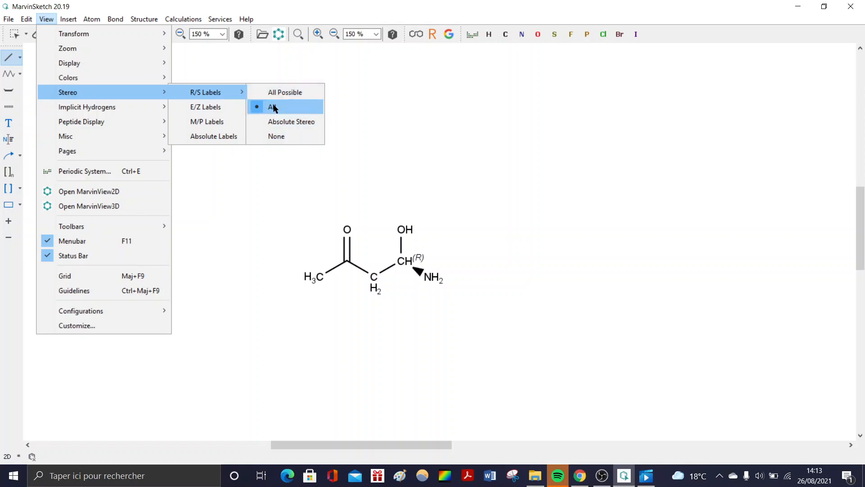
click(289, 132)
Turn on the E/Z stereo labels for double bonds
click(39, 23)
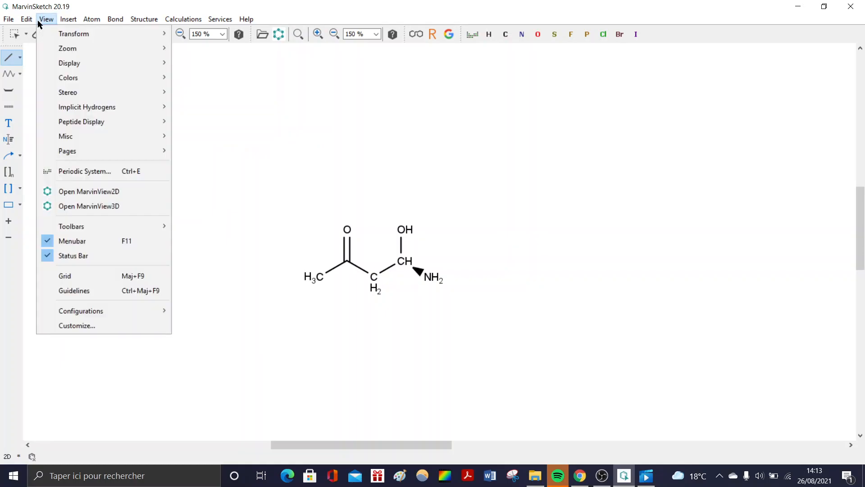
mouse_move(90, 125)
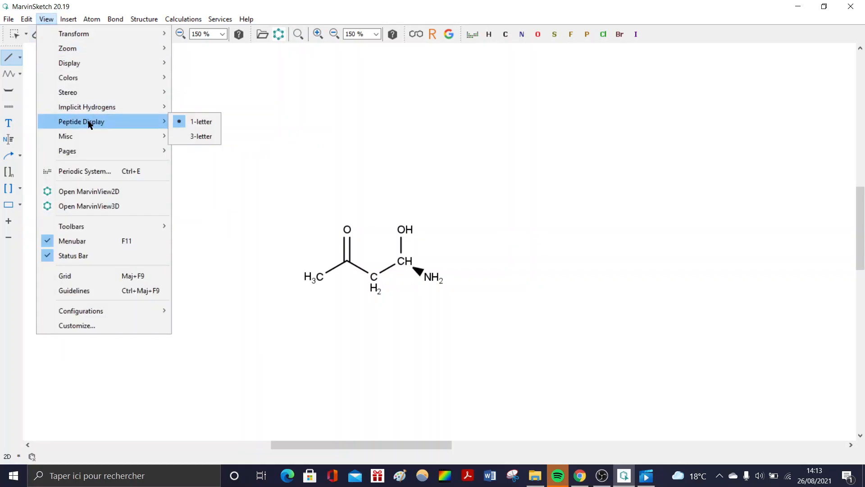
mouse_move(68, 34)
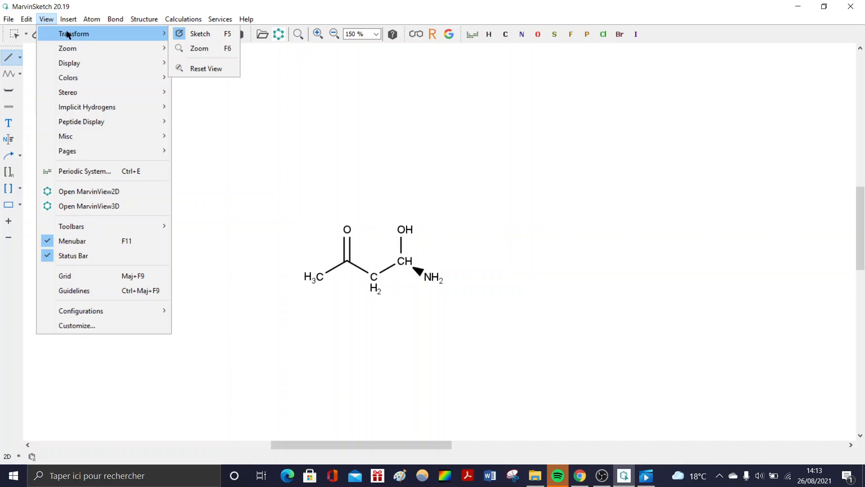
mouse_move(96, 100)
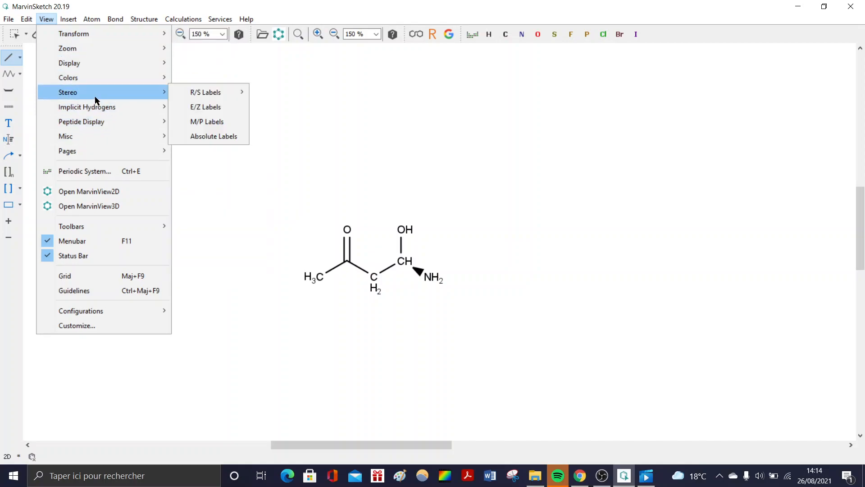
mouse_move(217, 100)
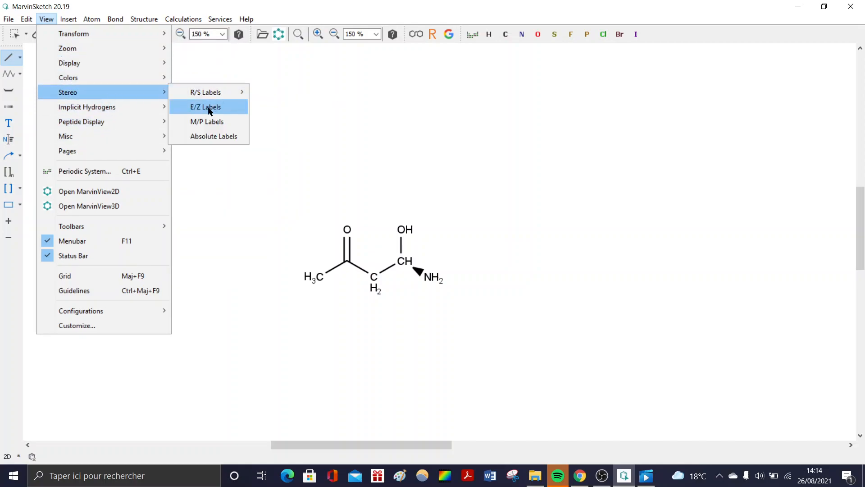
click(189, 109)
Draw a four-carbon chain to the right of the aminoketone and make its central bond double, giving (E)-but-2-ene
click(494, 239)
click(523, 225)
click(535, 232)
click(548, 238)
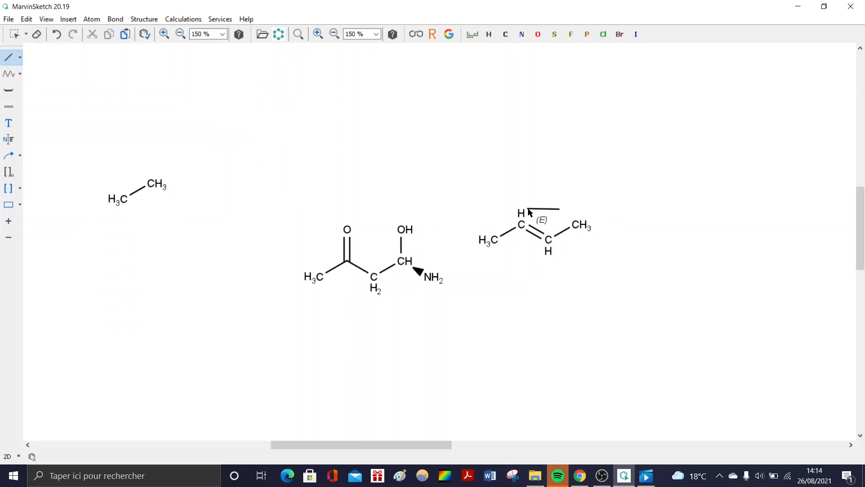
click(30, 20)
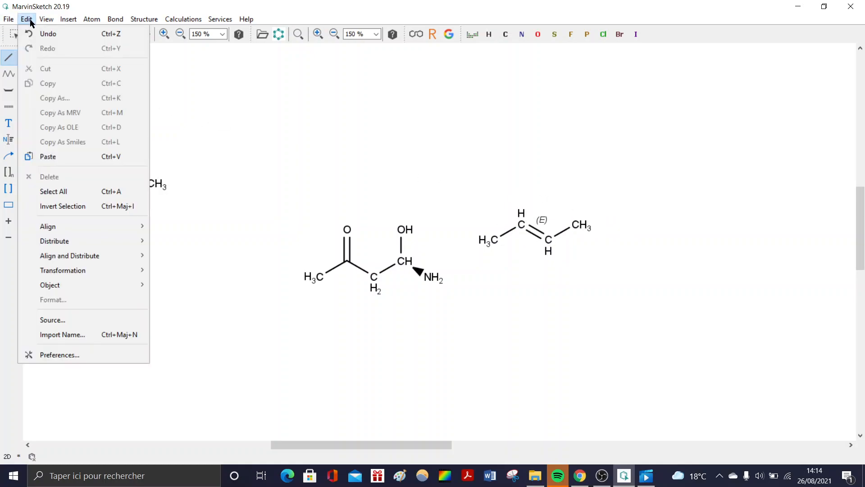
mouse_move(51, 22)
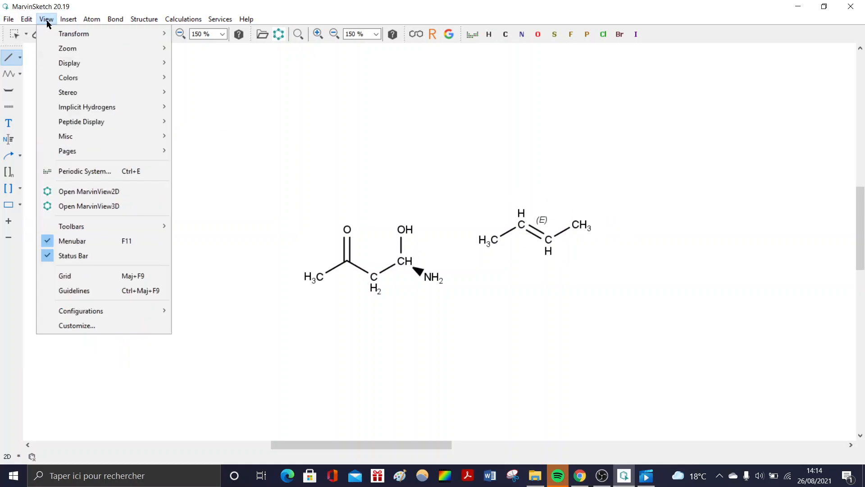
mouse_move(55, 103)
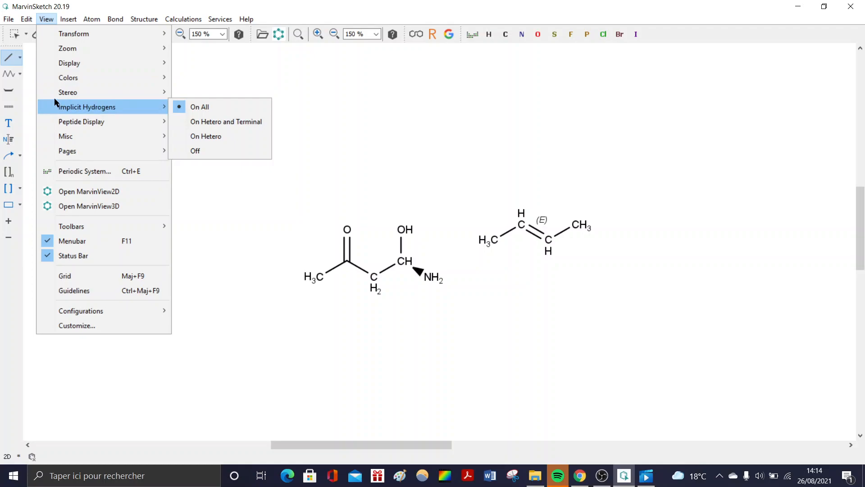
mouse_move(73, 68)
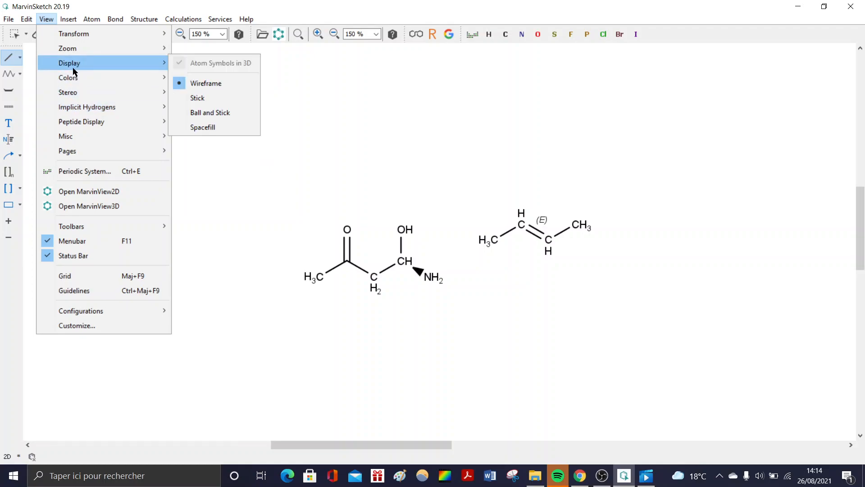
mouse_move(128, 41)
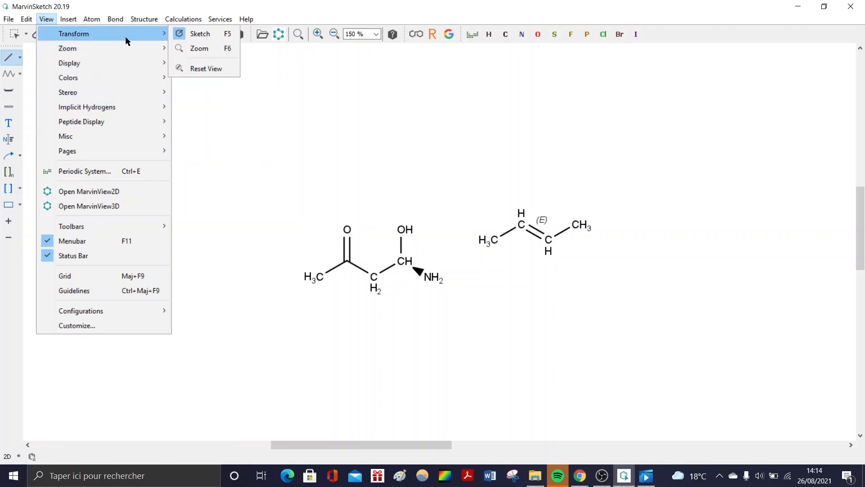
click(49, 19)
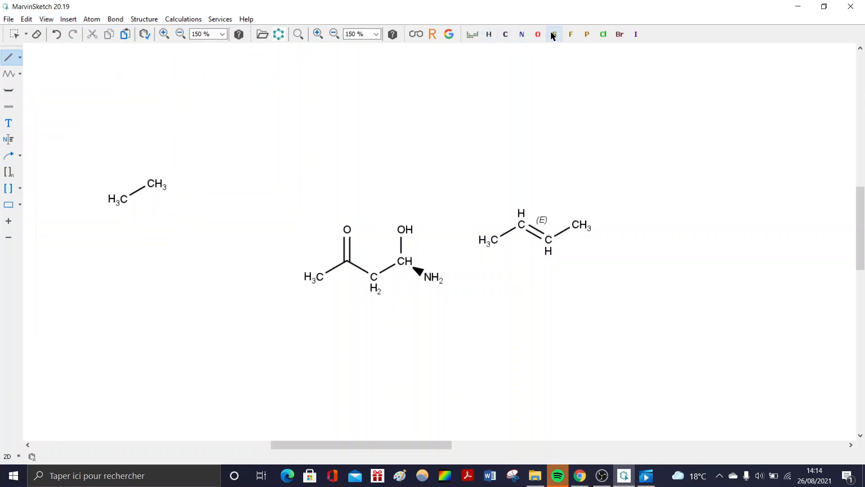
Select all the structures on the canvas and delete them
click(13, 34)
drag(42, 106, 701, 332)
key(Delete)
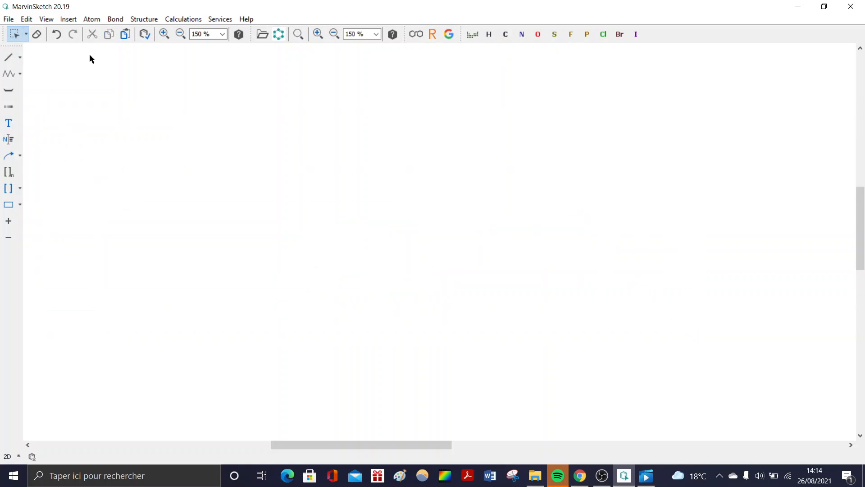
Draw an ethane molecule with one single bond on the empty canvas
click(8, 57)
click(250, 246)
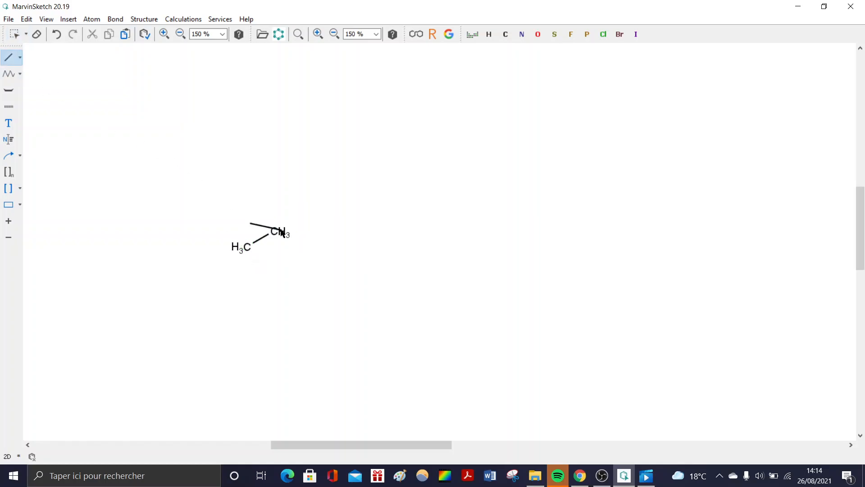
click(602, 475)
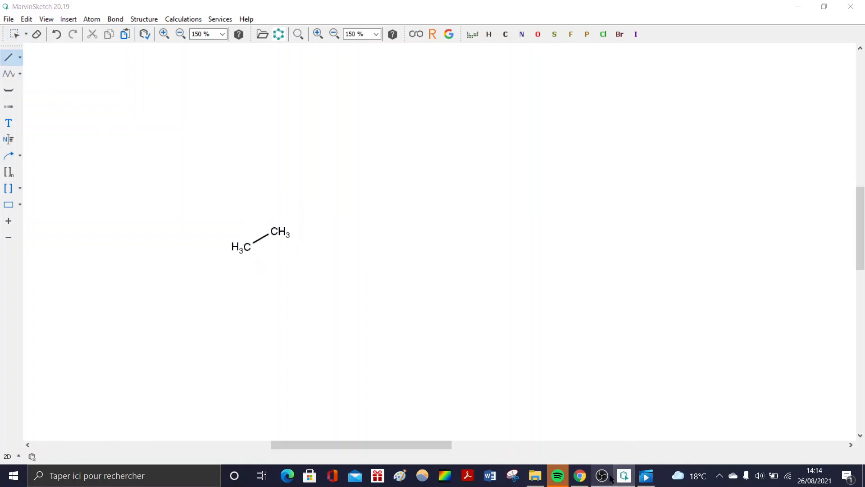